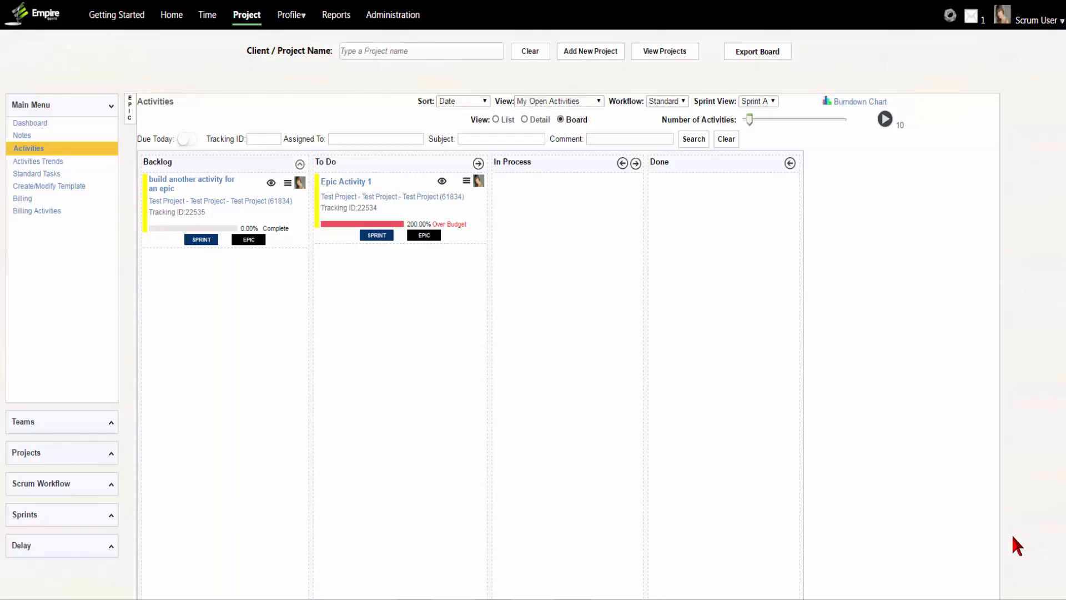
- Open the template creation and modification page to view the existing standard activities
click(75, 186)
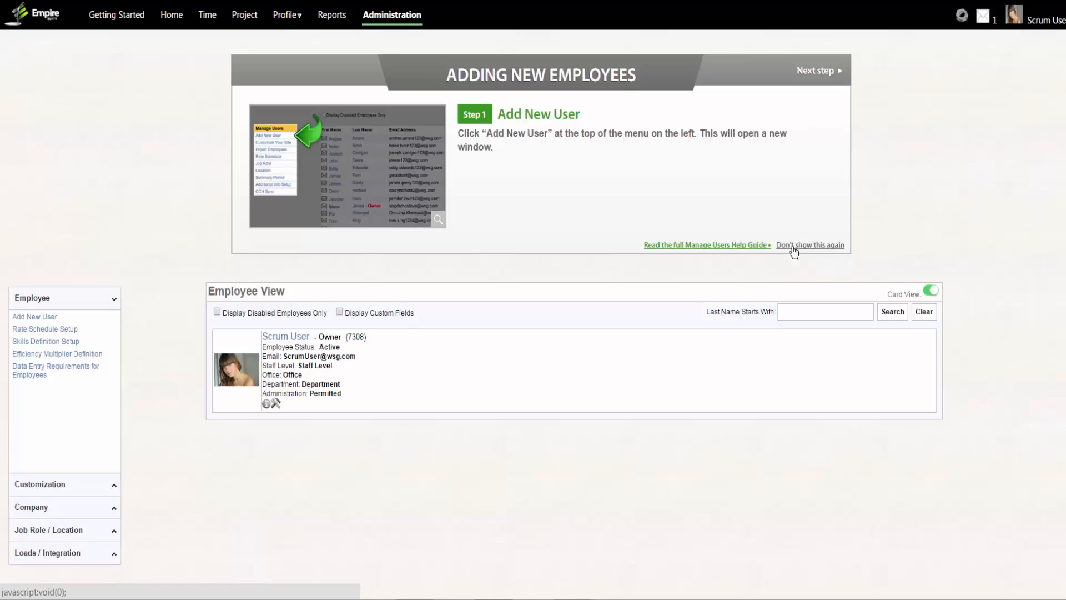
click(808, 243)
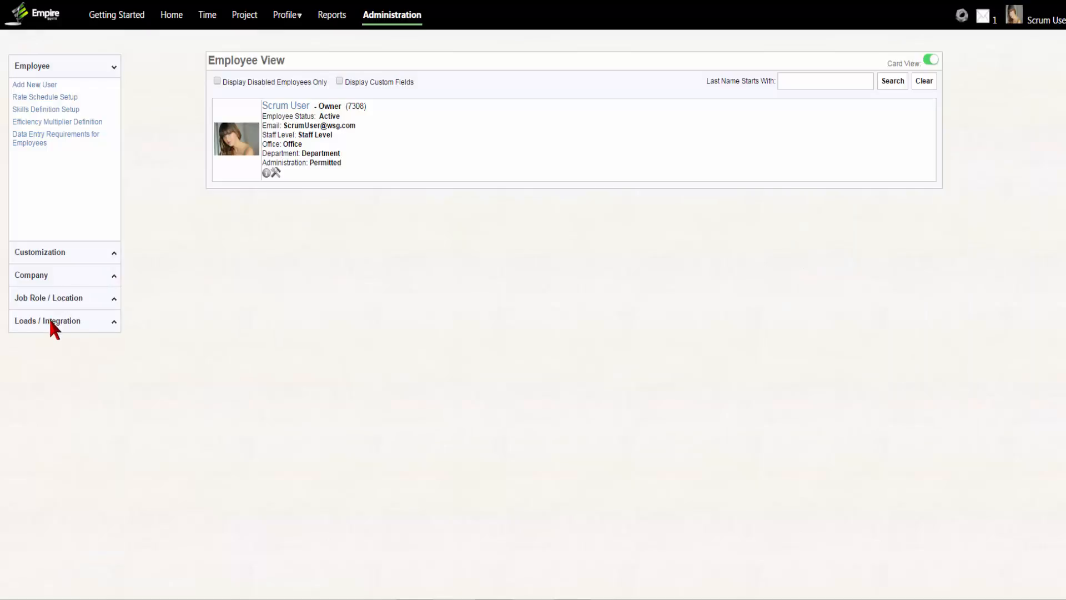
- Enable the Standard option for Task List in the company's data entry requirements and apply the modification
click(46, 271)
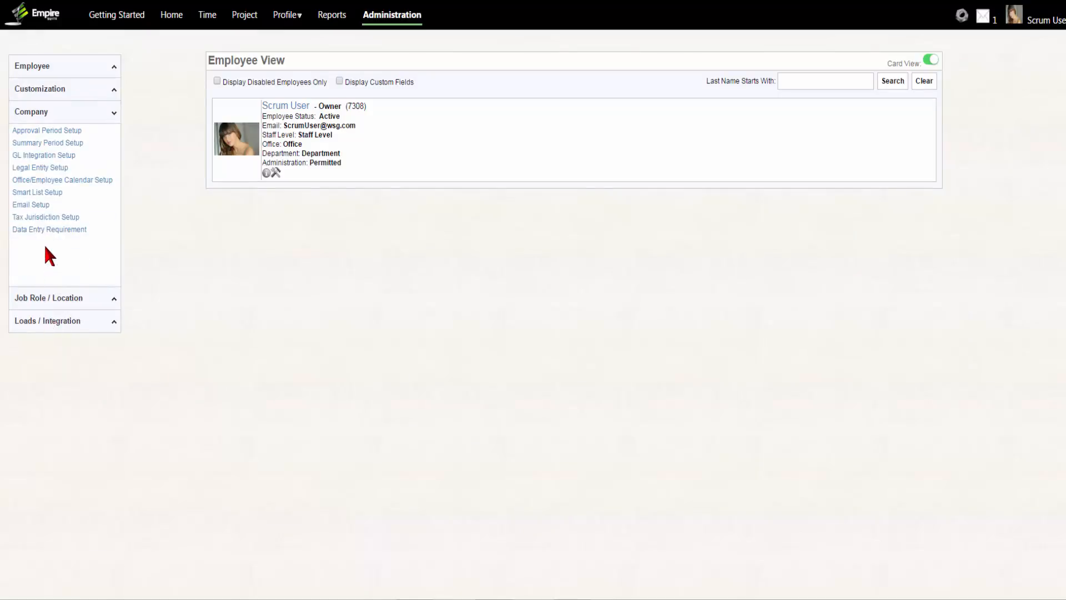
click(48, 230)
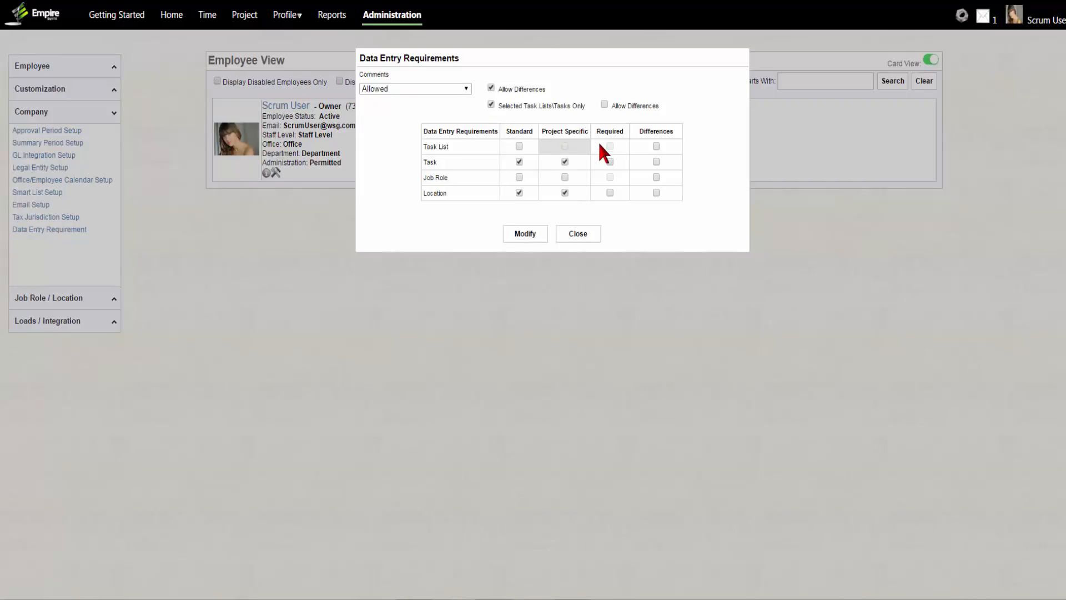
click(518, 146)
click(525, 234)
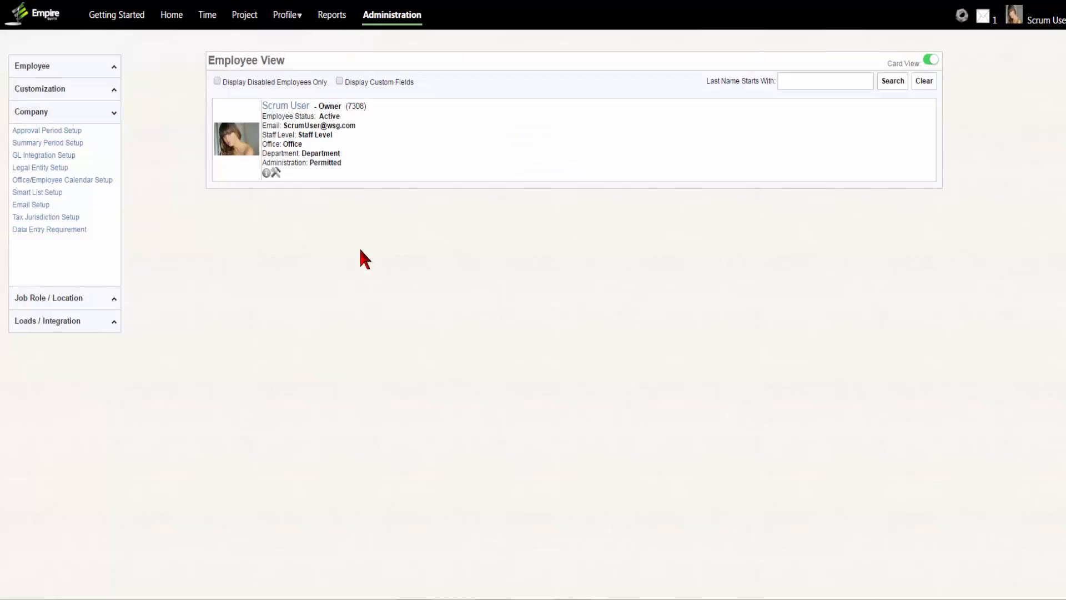
- Add a standard task list named Development with GL code 123 in the Fees category and save it
click(243, 17)
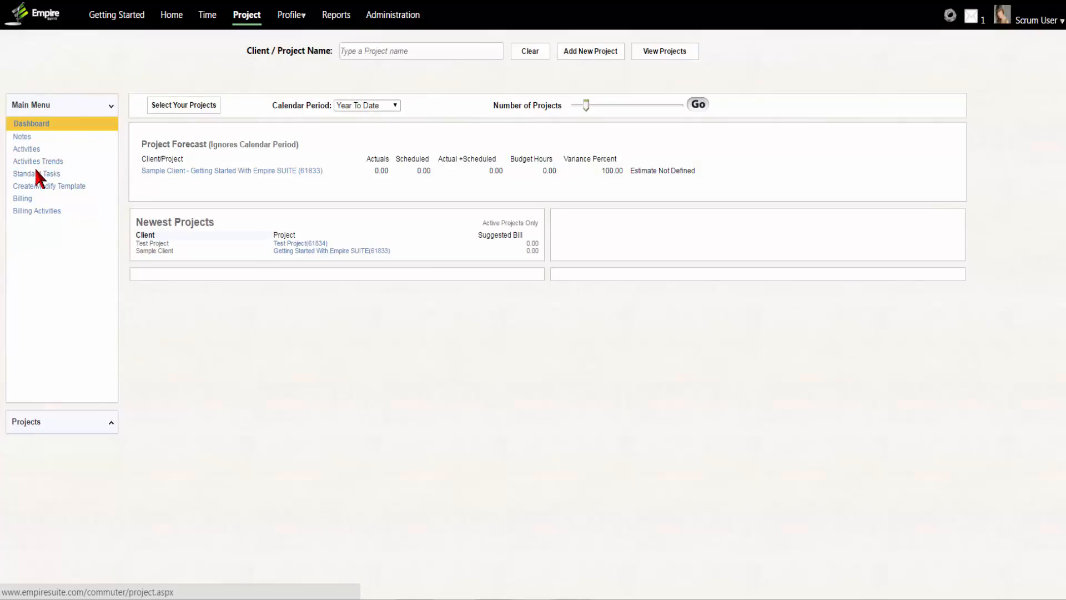
click(37, 174)
click(161, 107)
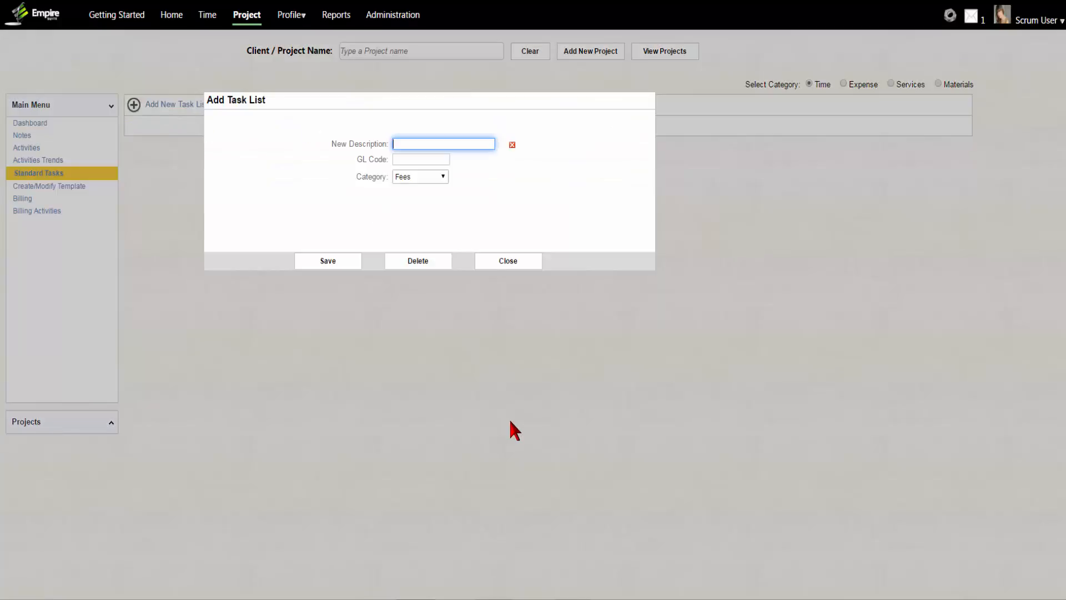
text(Development)
key(Tab)
key(Tab)
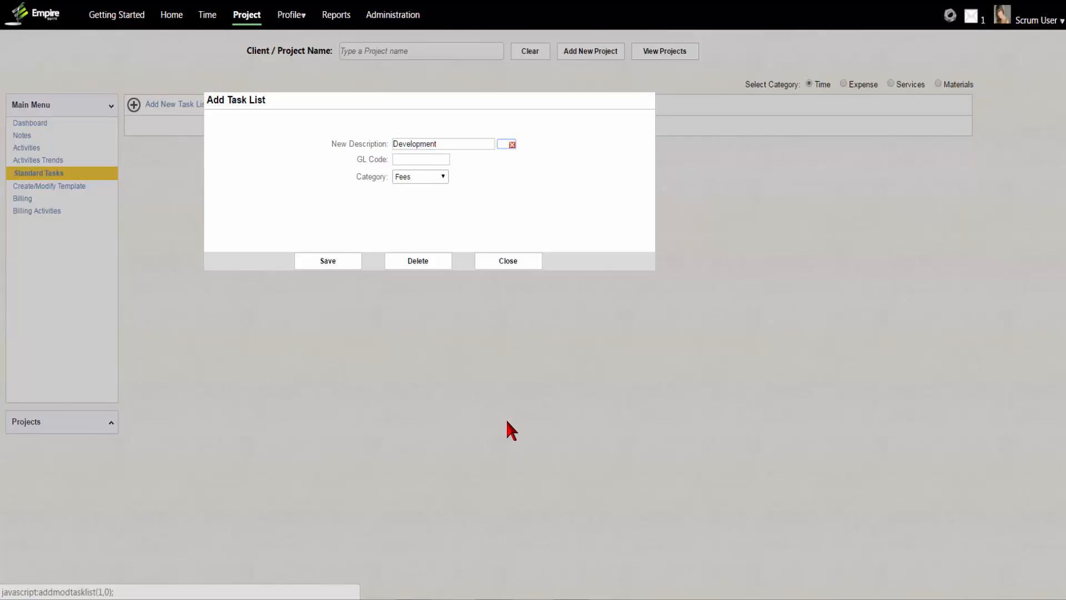
text(12)
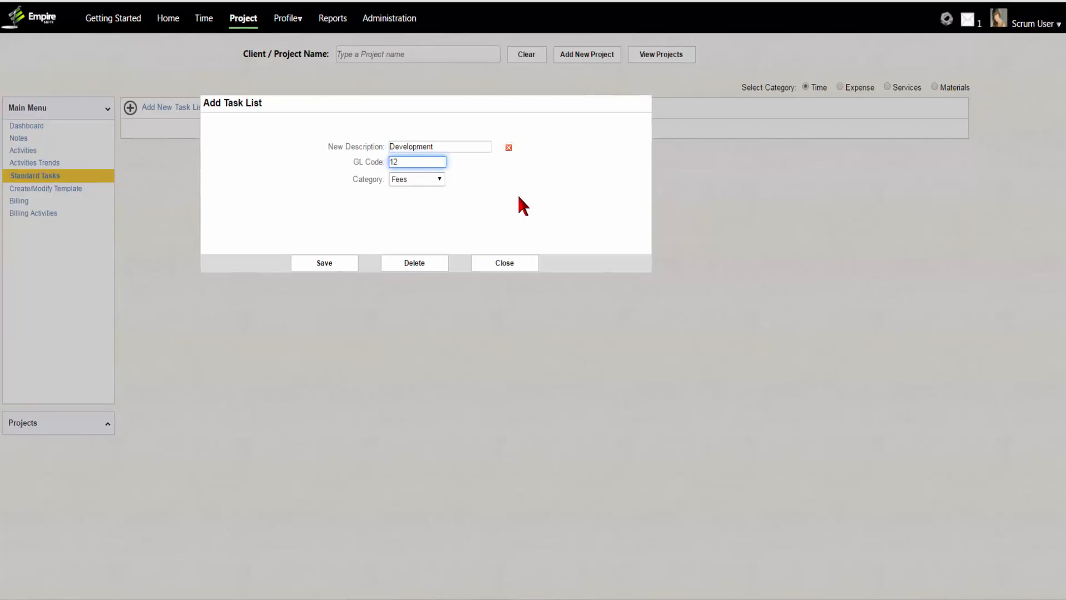
text(3)
click(340, 261)
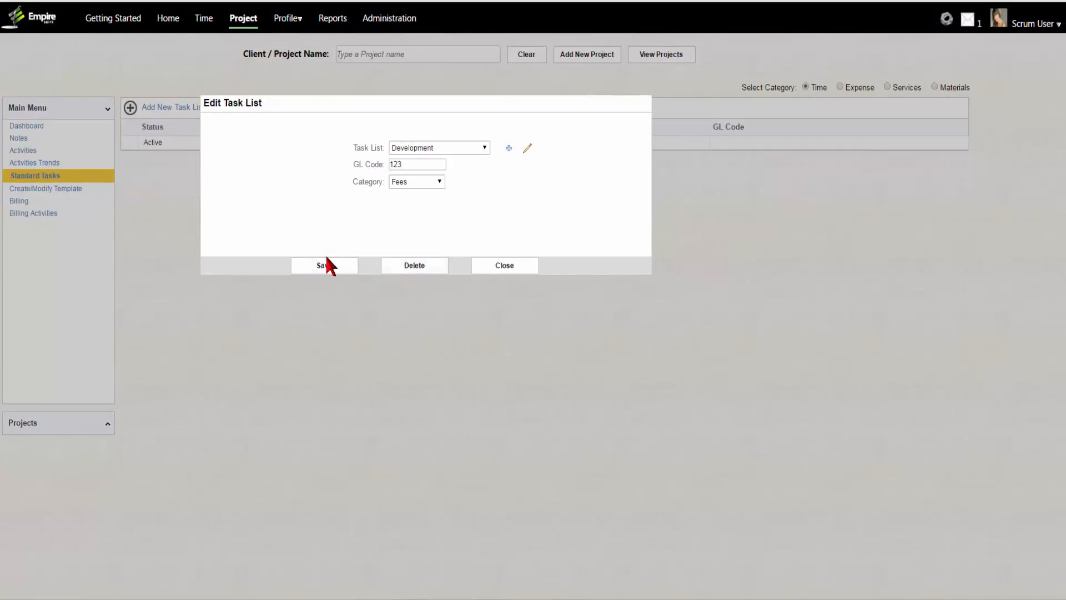
- Add a second task list named Documentation with GL code 456, save it, and close the task list dialog
click(508, 147)
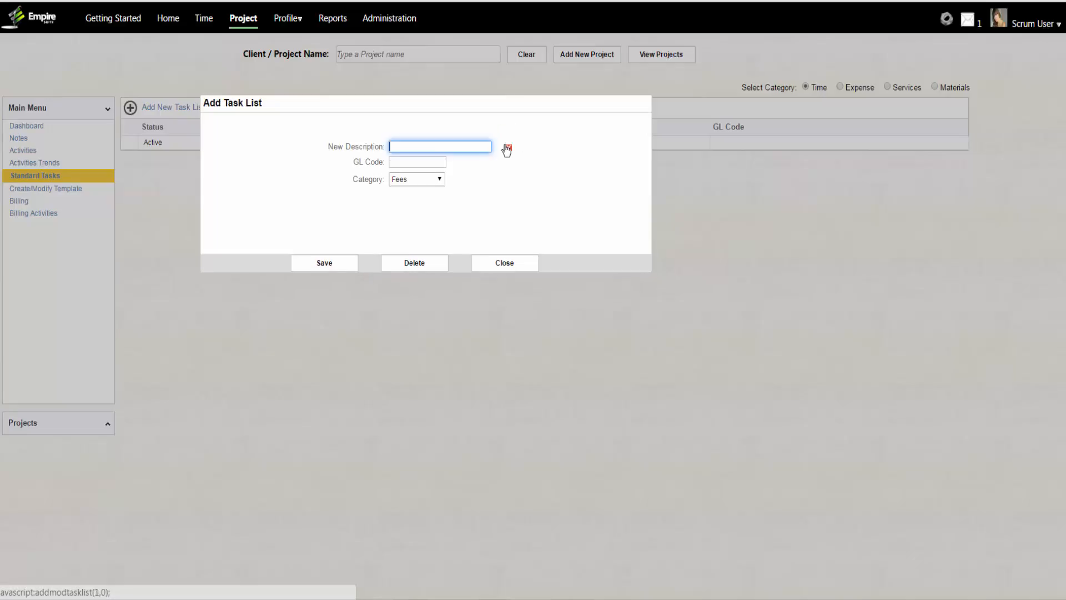
text(Documentation)
click(407, 164)
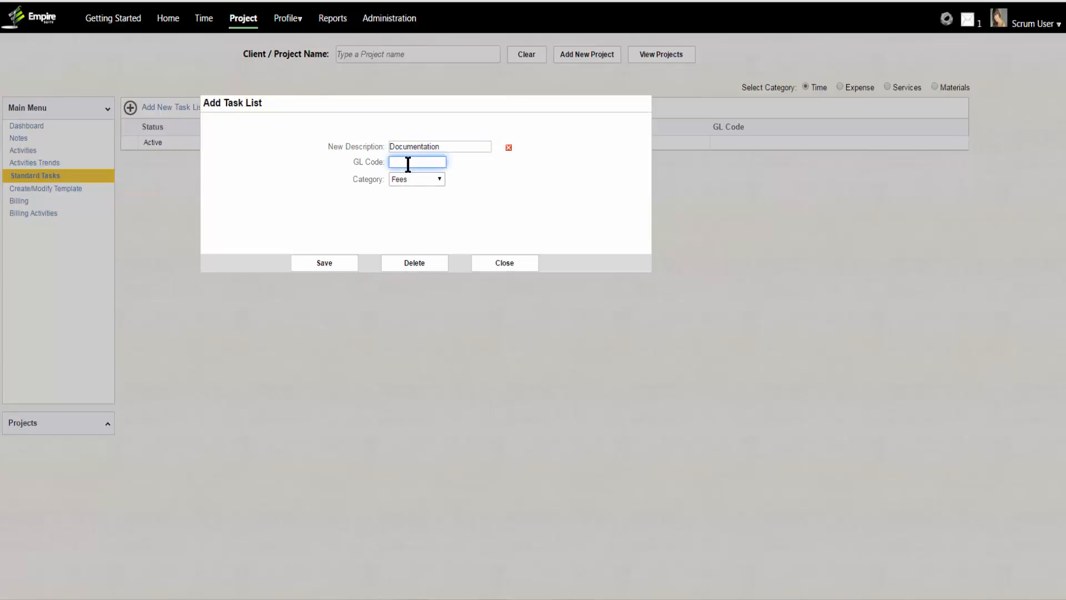
text(456)
click(339, 267)
click(509, 148)
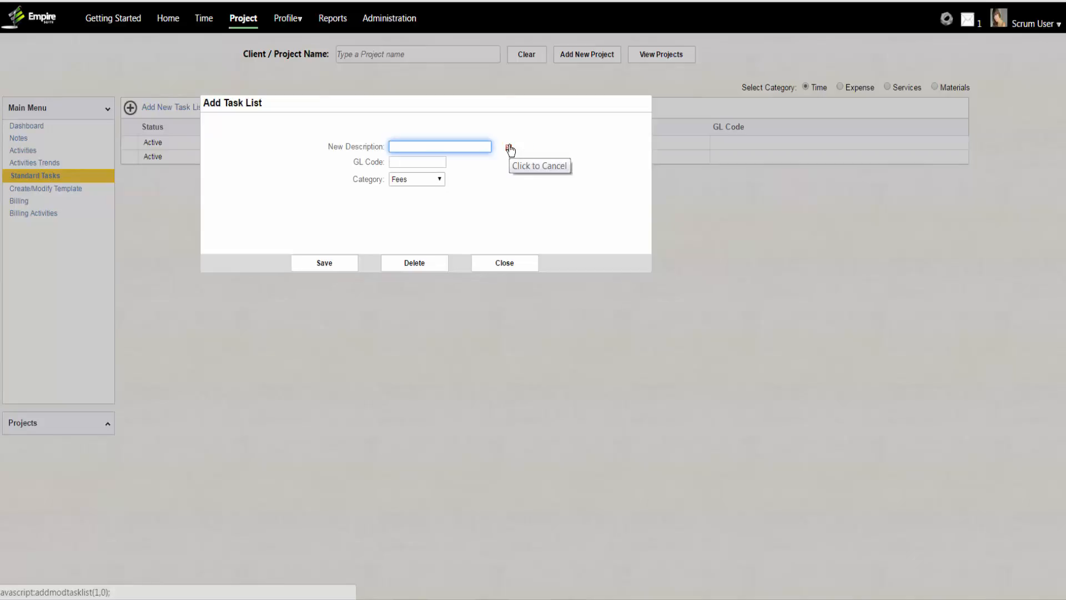
click(492, 263)
- Add an active standard task named C# to the Development task list with task code 100 and GL code 001
click(231, 107)
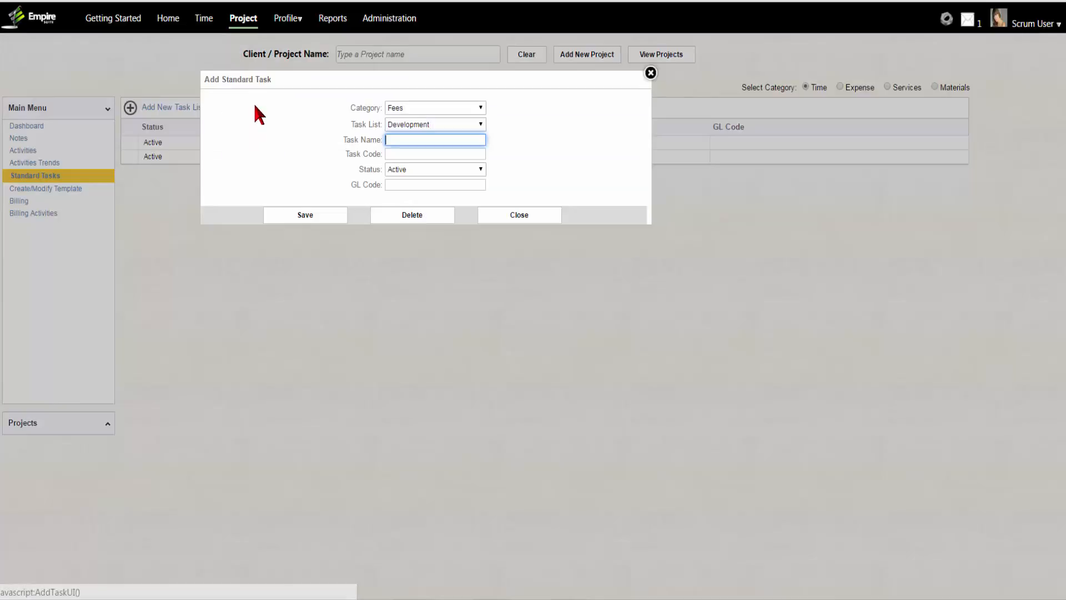
click(429, 124)
click(428, 125)
click(416, 140)
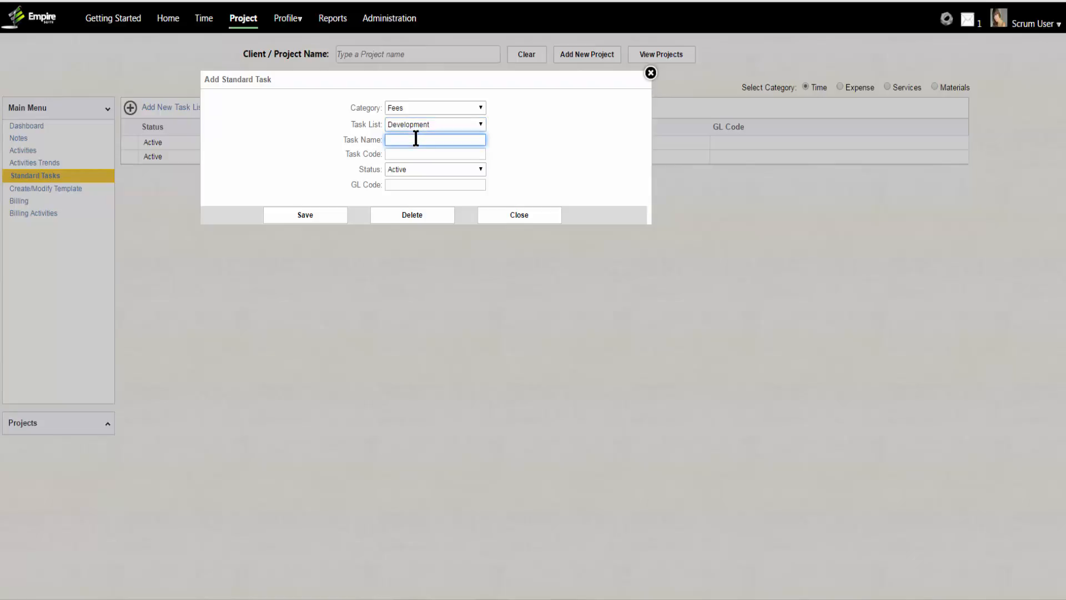
text(C#)
click(415, 154)
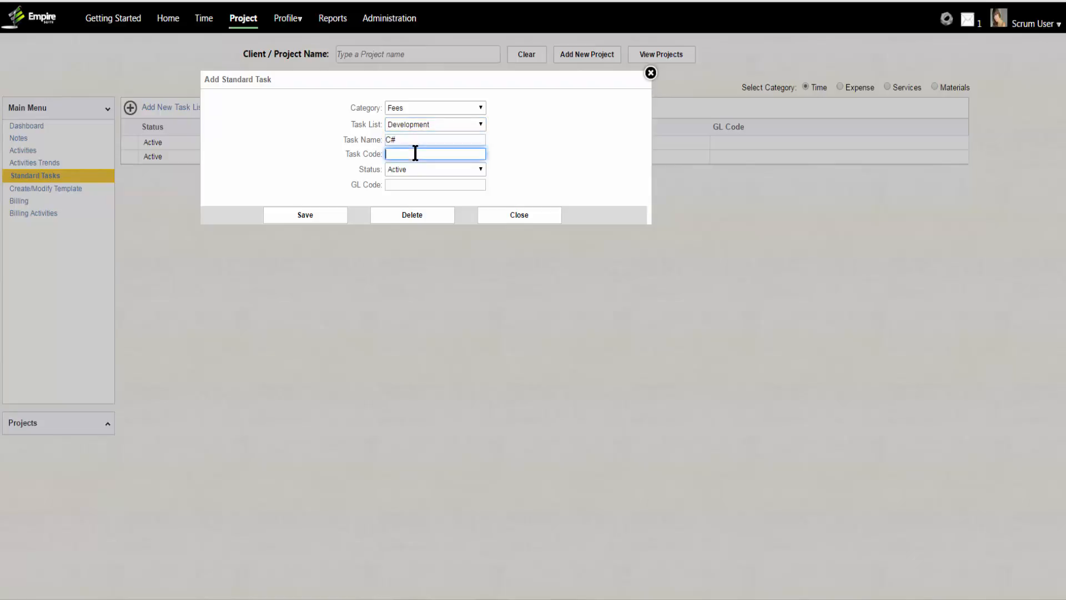
text(100)
click(413, 185)
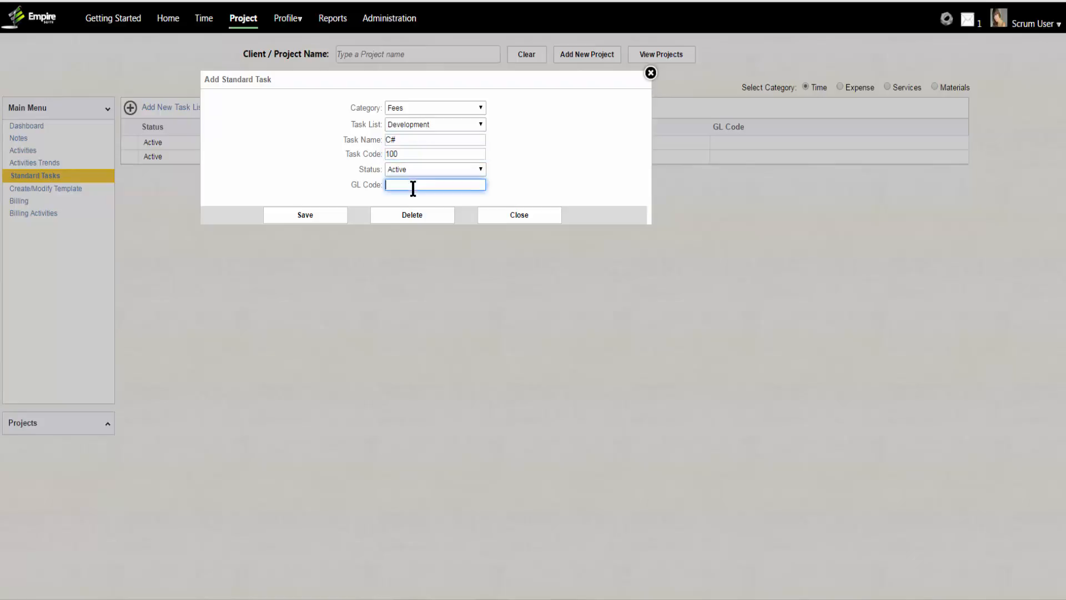
text(001)
click(326, 215)
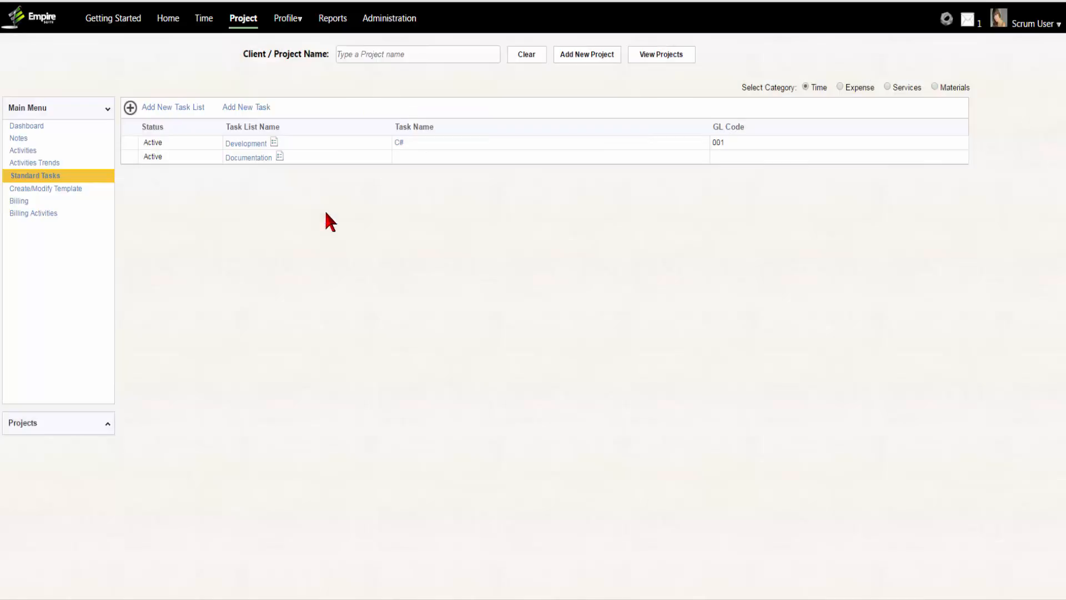
- Add an active standard task named Design Document to the Documentation task list with task code 789 and GL code 987
click(246, 107)
click(435, 124)
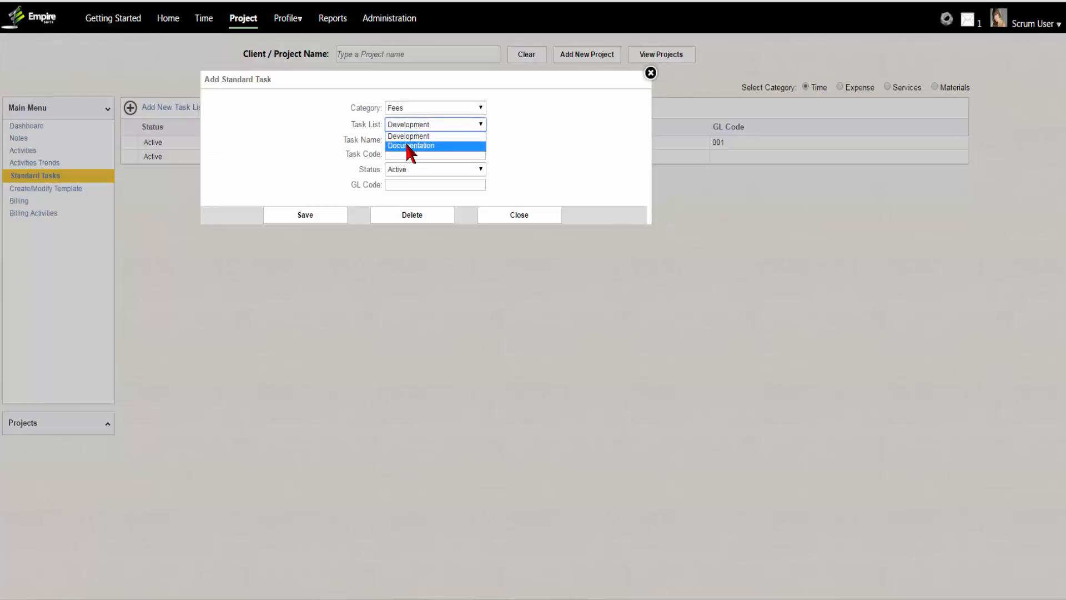
click(406, 143)
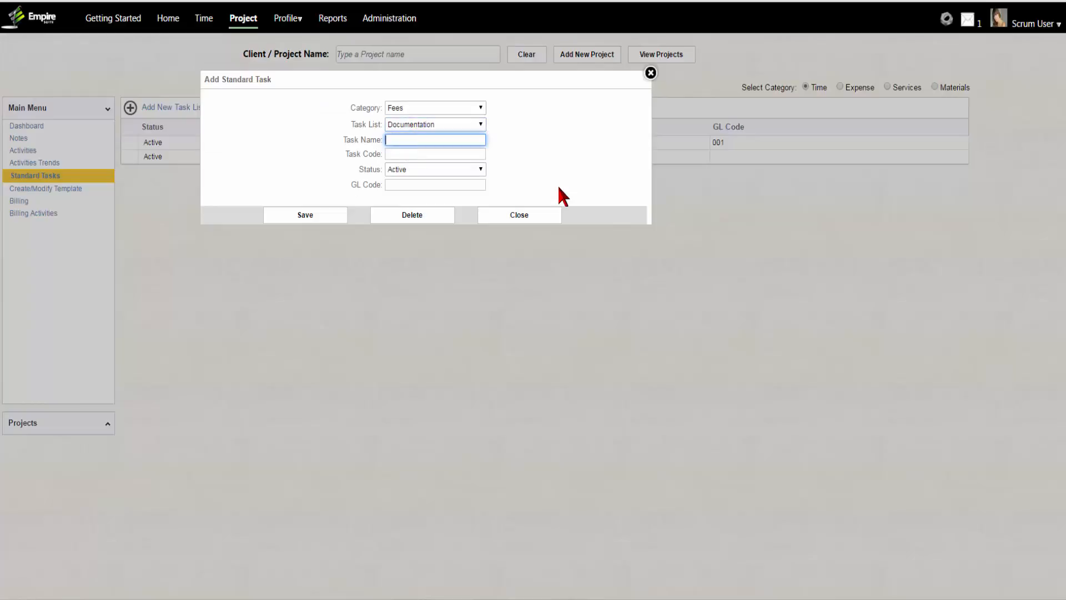
text(Design S)
key(BackSpace)
text(document)
click(423, 141)
key(Left)
key(Left)
key(BackSpace)
text(D)
key(Tab)
text(789)
key(Tab)
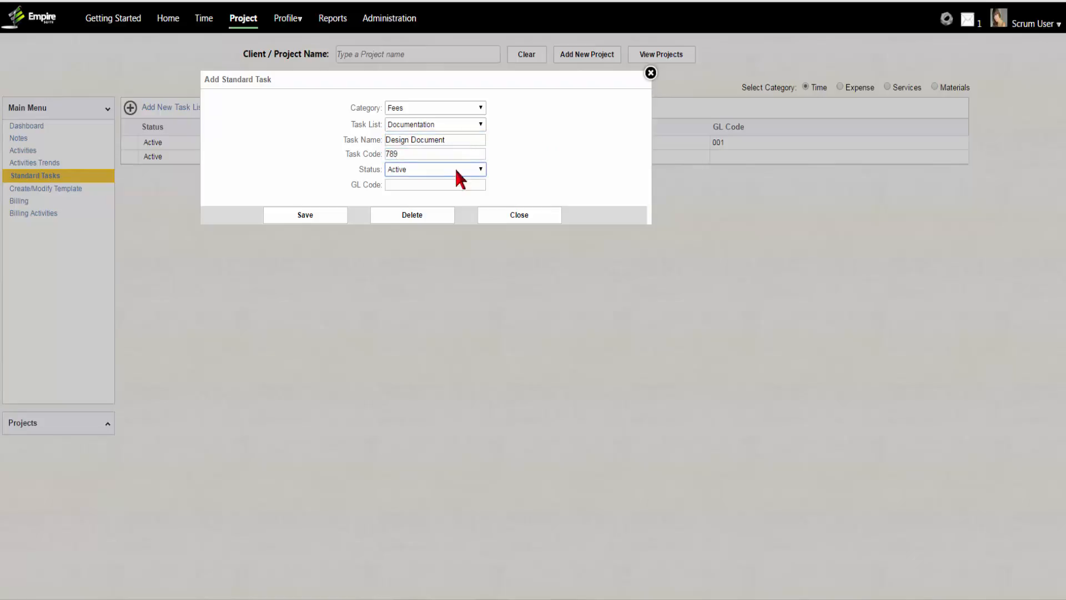
click(449, 185)
text(987)
click(277, 214)
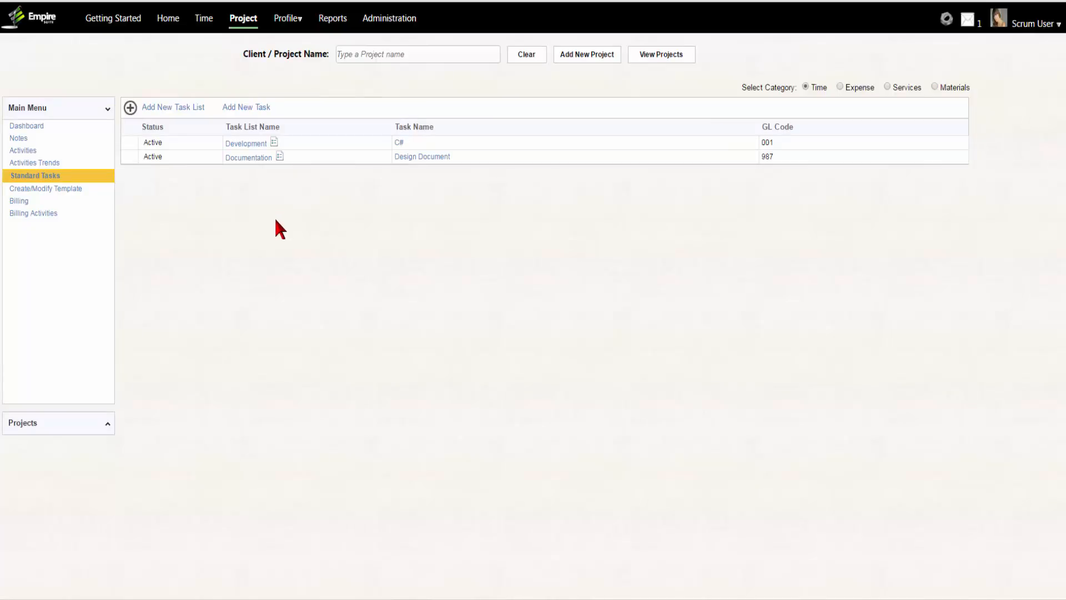
- Assign the Development/C# task to the Bug standard activity in the template page and save it
click(59, 189)
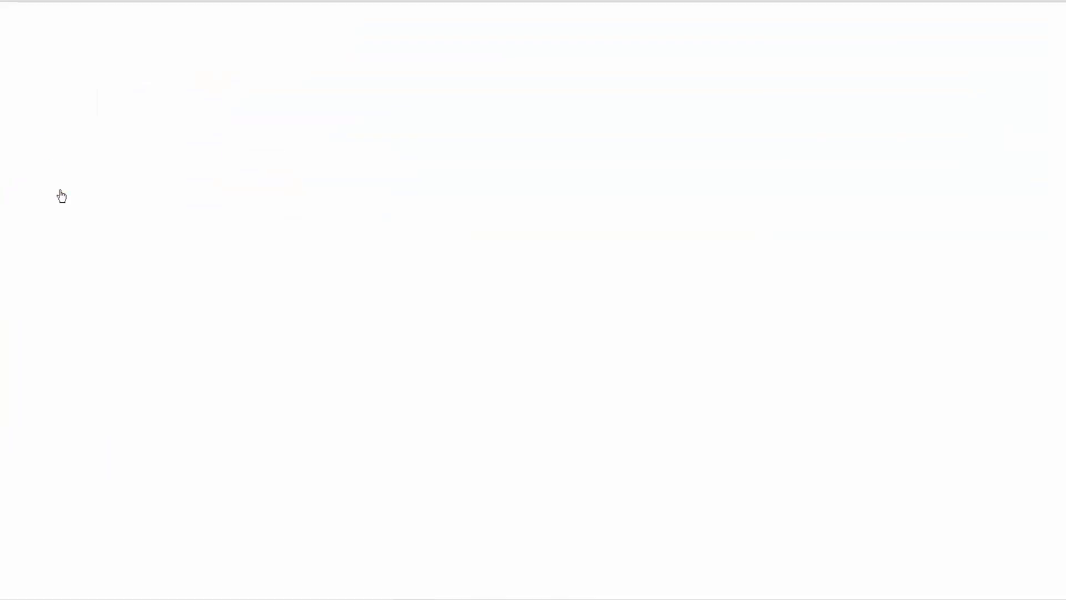
click(16, 111)
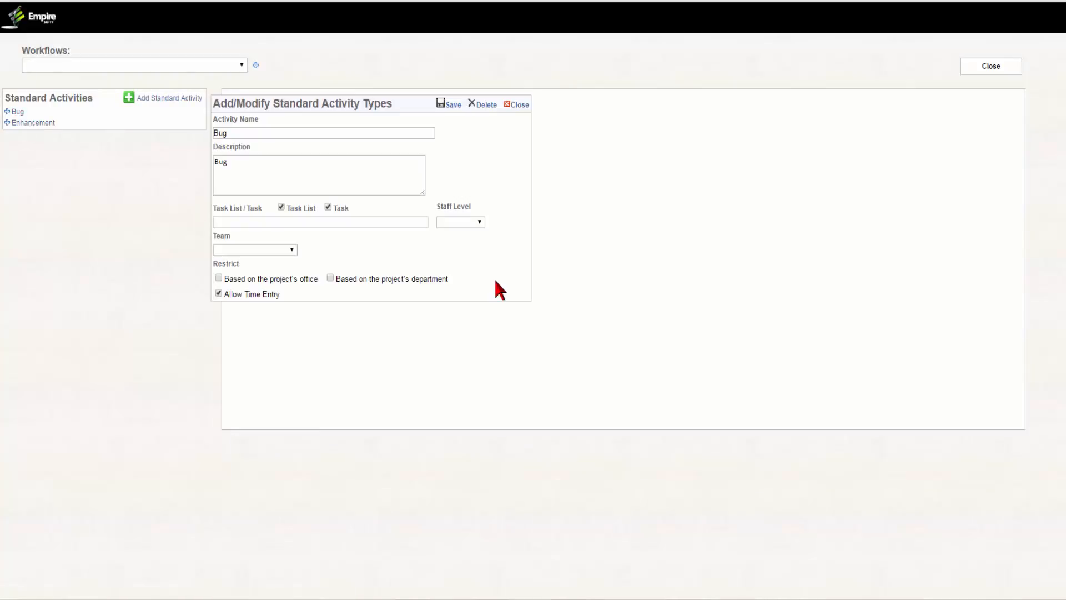
click(417, 222)
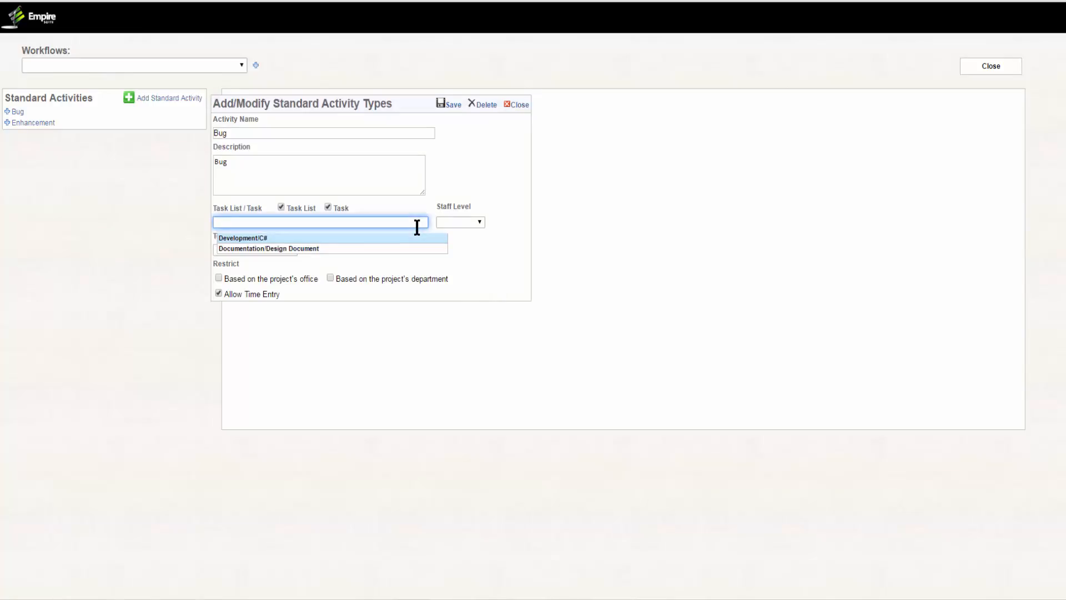
click(244, 238)
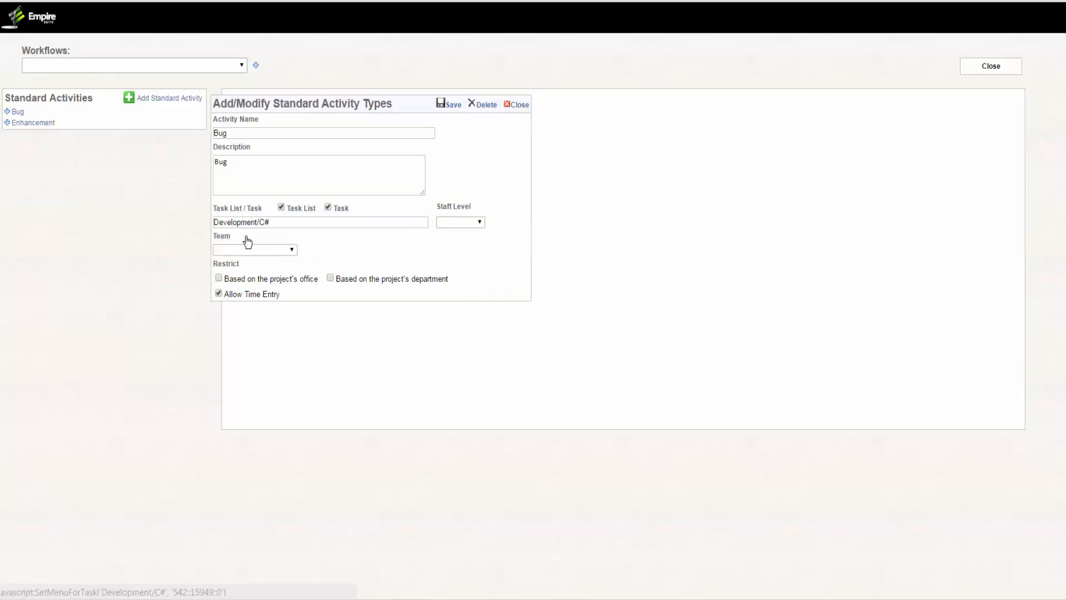
click(454, 106)
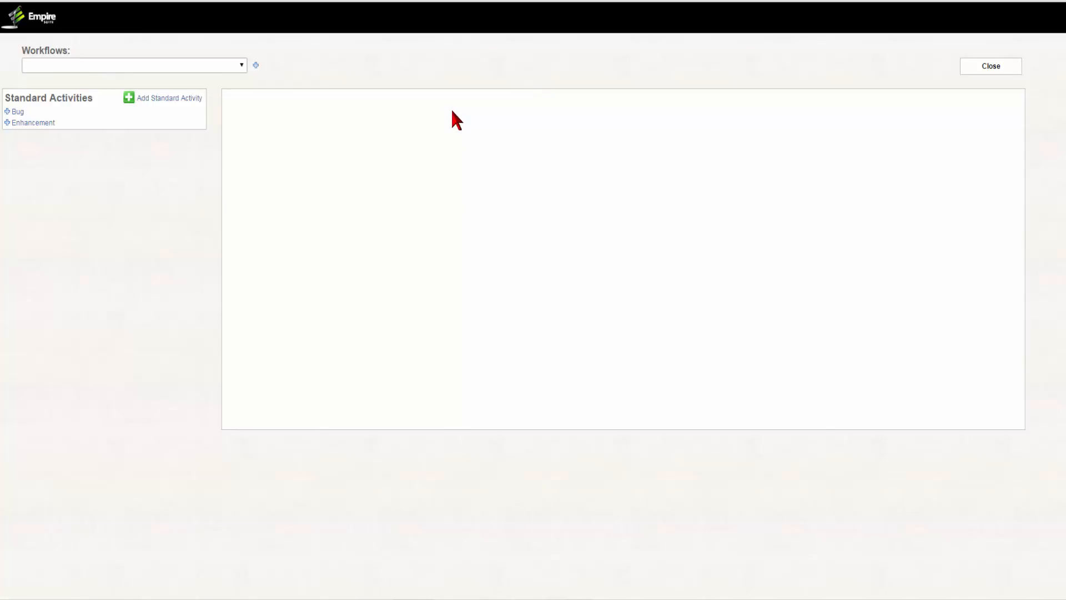
- Assign the Documentation/Design Document task to the Enhancement standard activity, save it, and close the template page
click(45, 124)
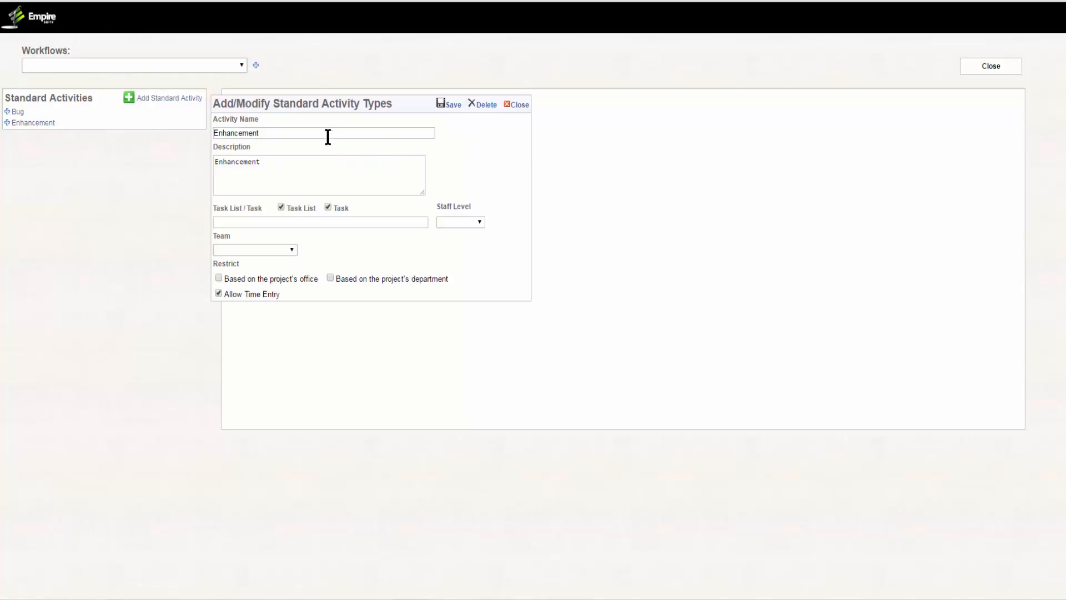
click(276, 222)
click(270, 249)
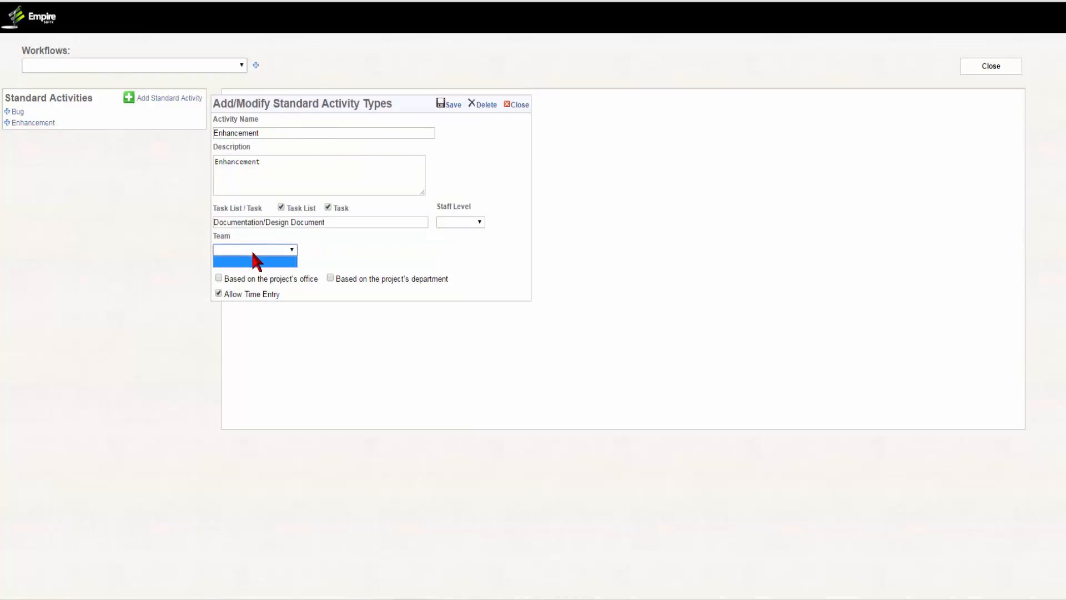
click(451, 105)
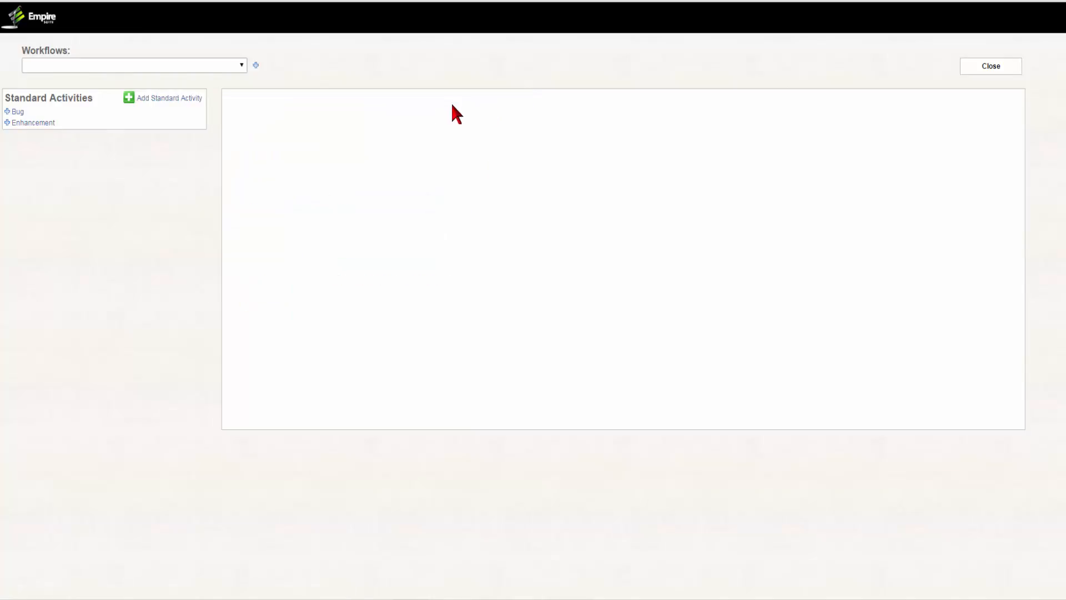
click(972, 64)
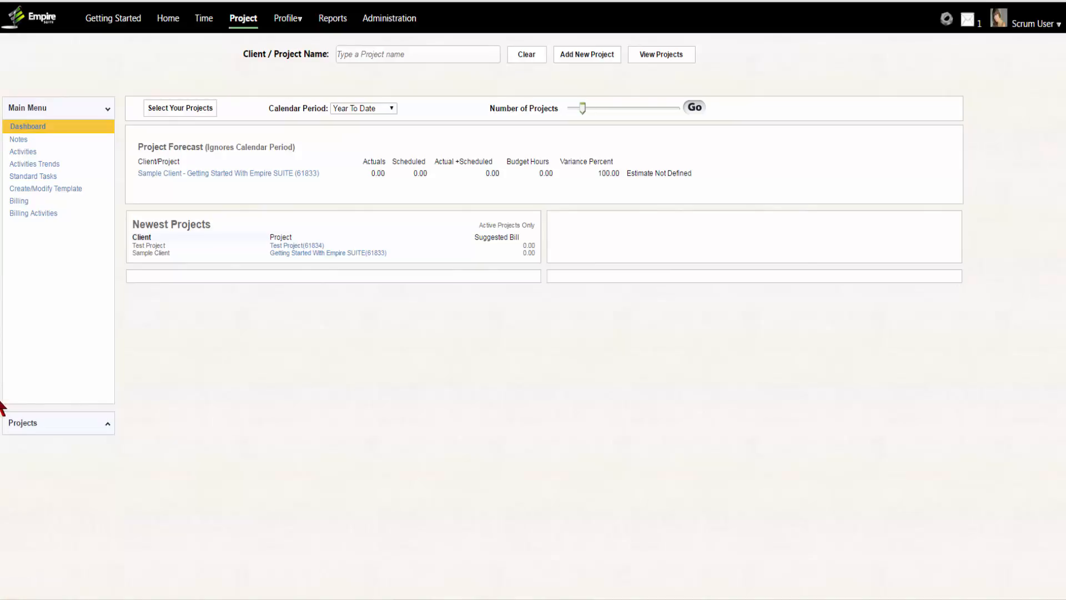
- Add an active scrum workflow named Scrum Workflow from the project activities board and save it
click(21, 153)
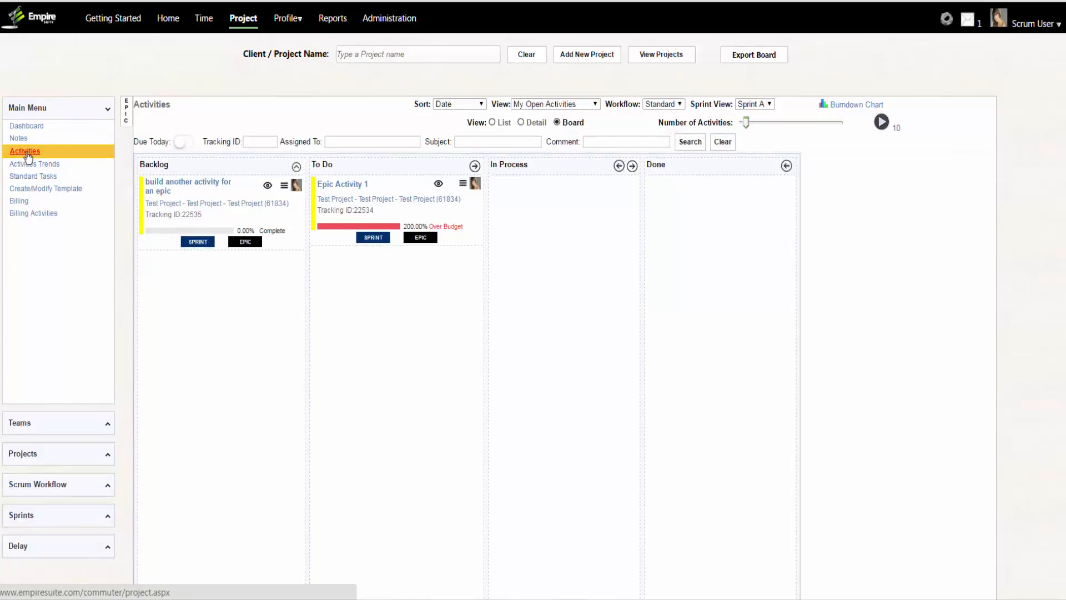
click(53, 488)
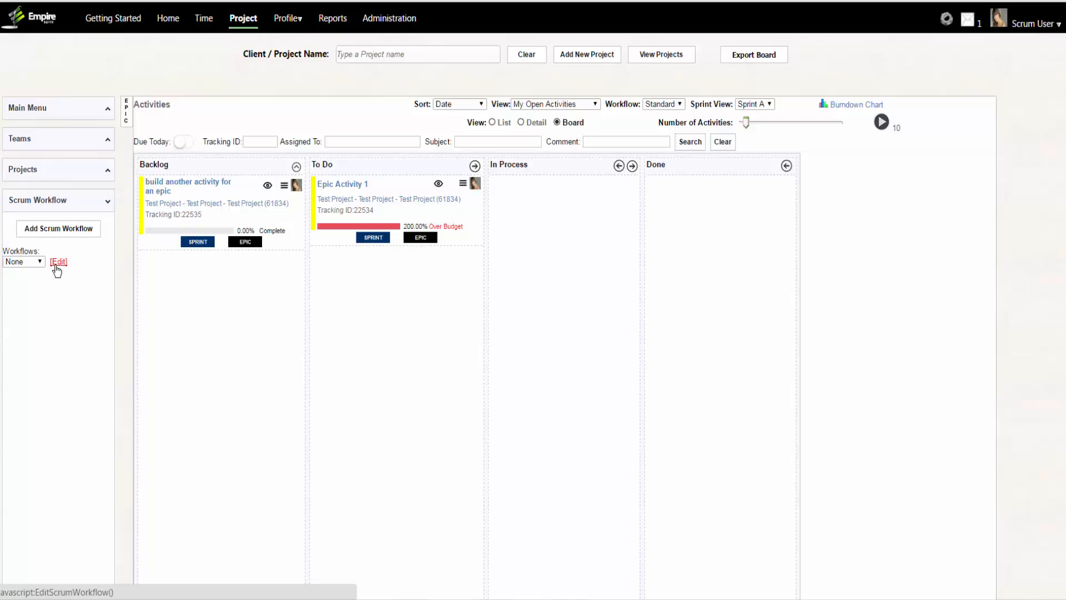
click(70, 231)
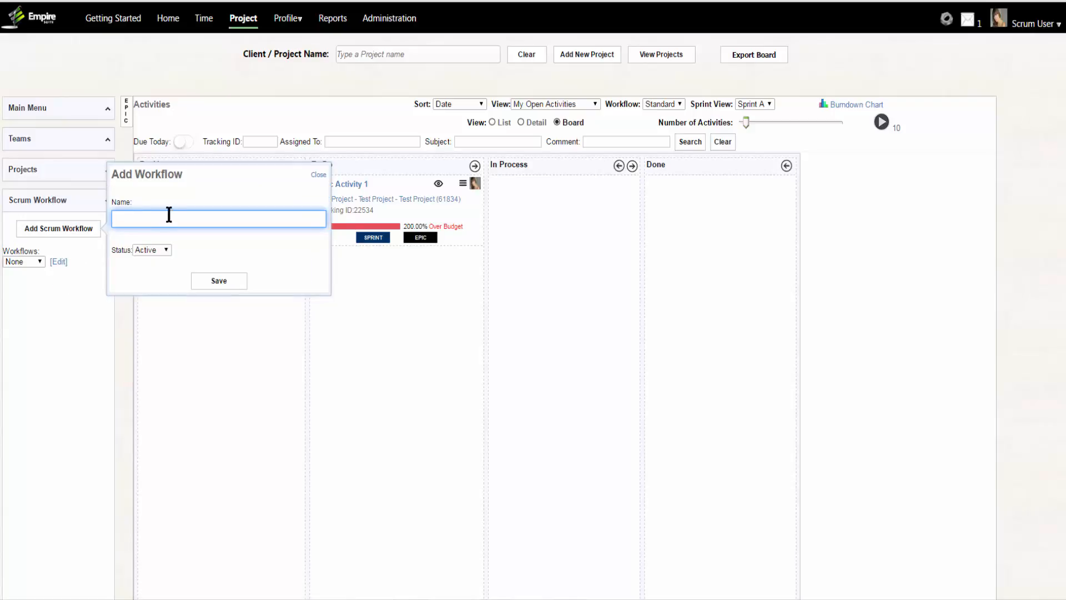
text(Scrum Workflow)
click(218, 280)
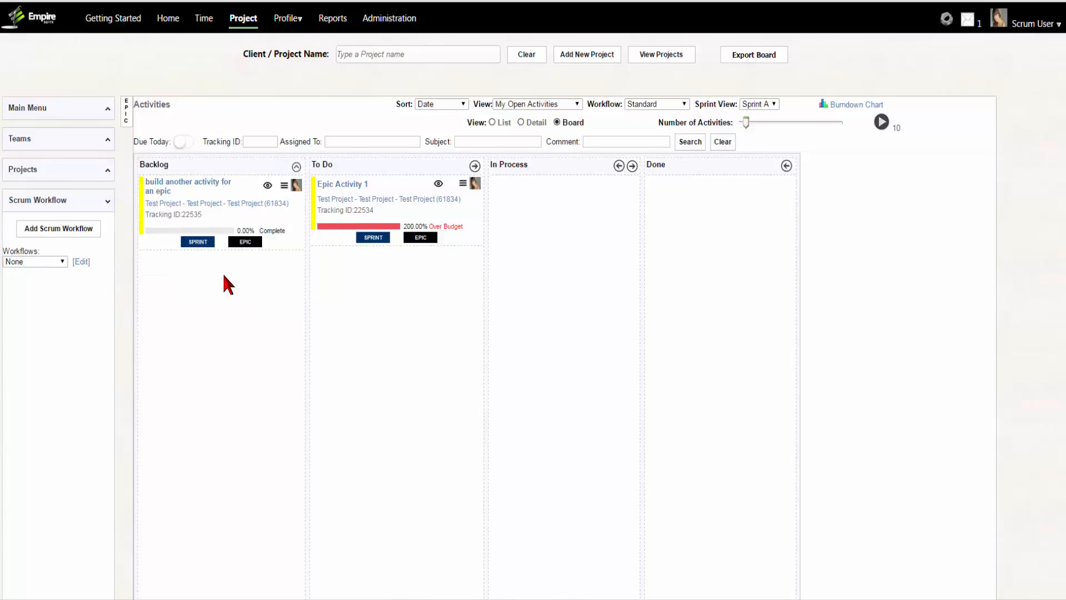
- Add a Create Script step to the Video Workflow that reassigns to the activity creator, and save it
click(34, 262)
click(53, 286)
click(71, 283)
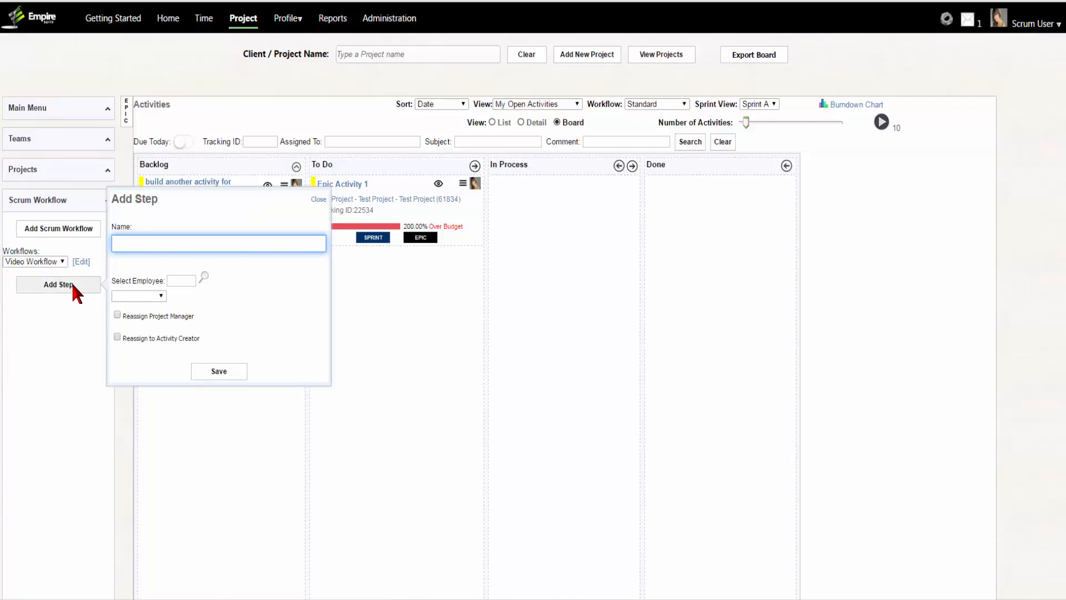
text(Create Script)
click(249, 327)
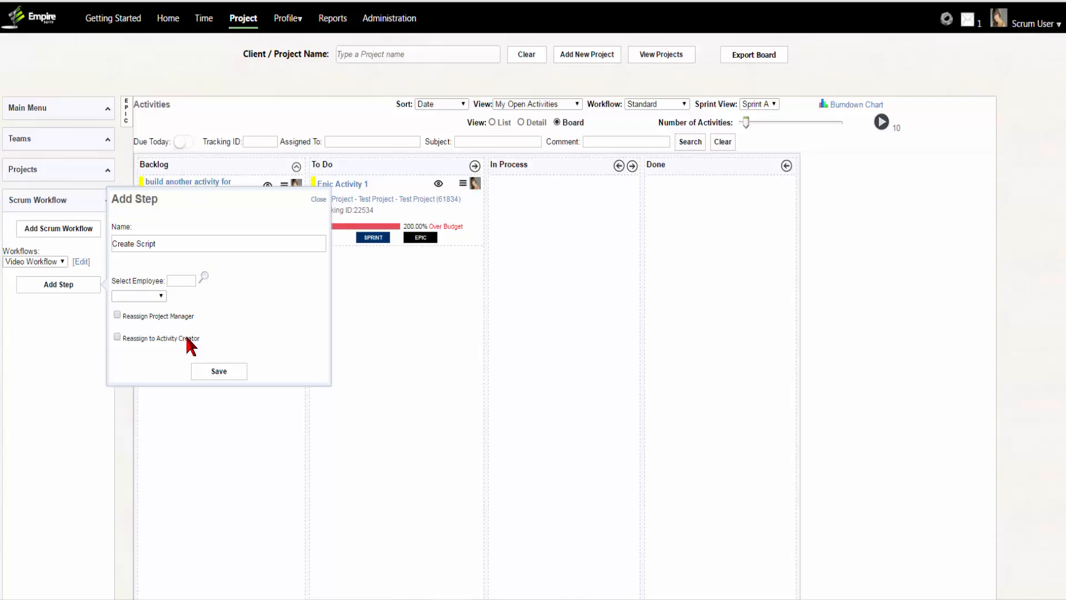
click(117, 337)
click(239, 367)
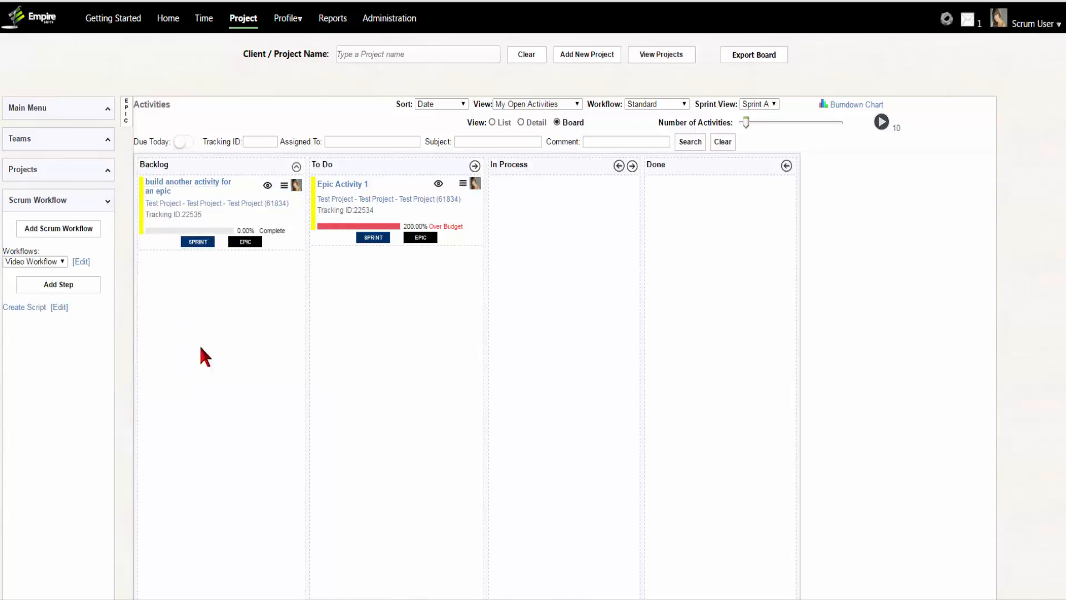
- Add a Produce Video step to the Video Workflow, assign it to the scrum employee, and save it
click(76, 287)
text(Produce Video)
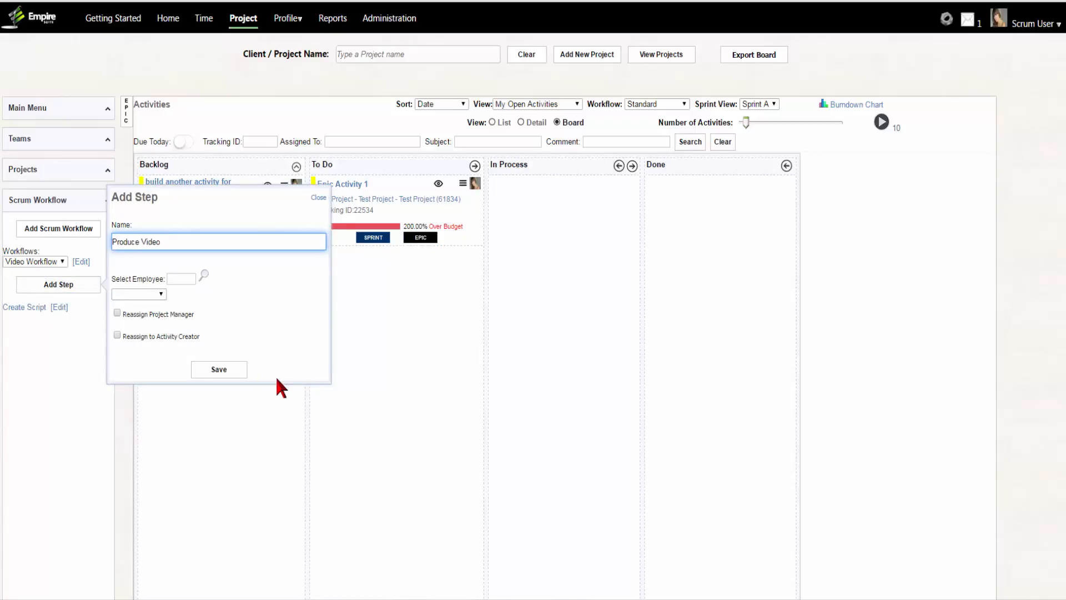
click(117, 312)
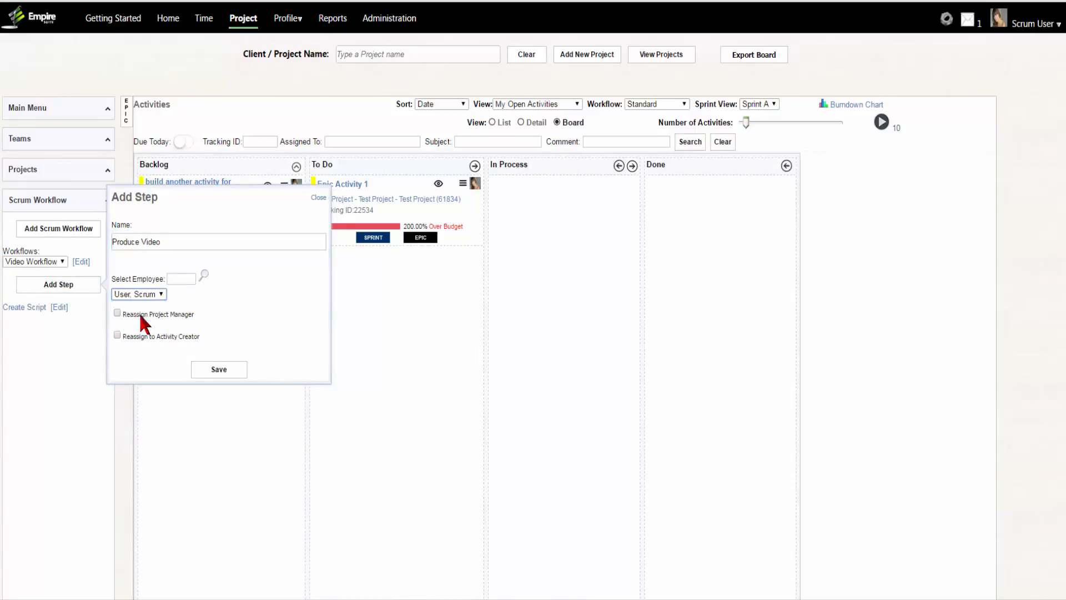
click(218, 369)
- Add a Video Approval step to the Video Workflow that reassigns to the project manager, and save it
click(78, 285)
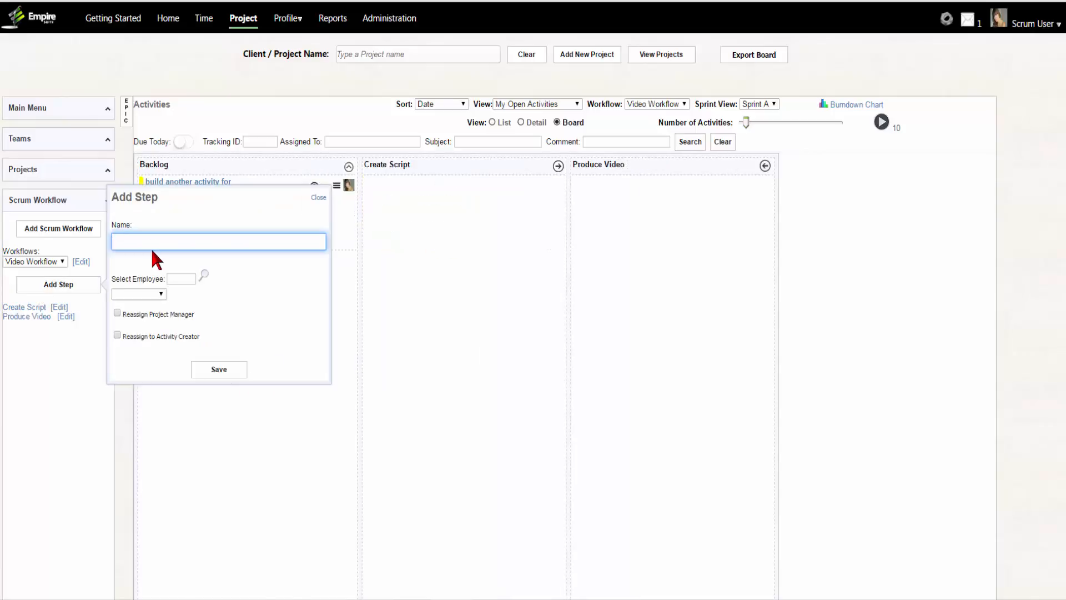
text(Video Approval)
click(117, 313)
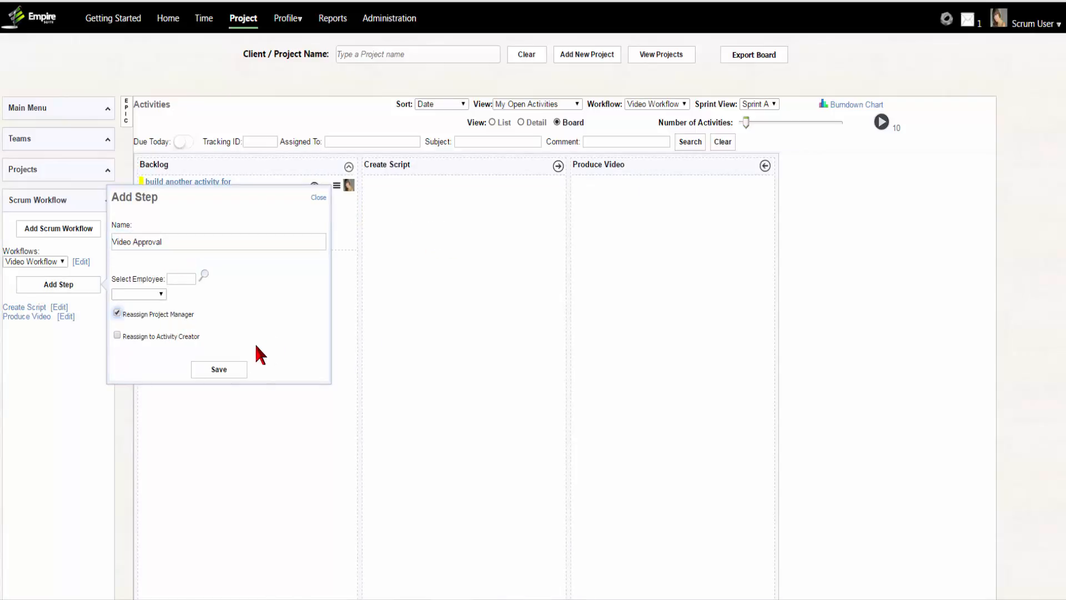
click(214, 368)
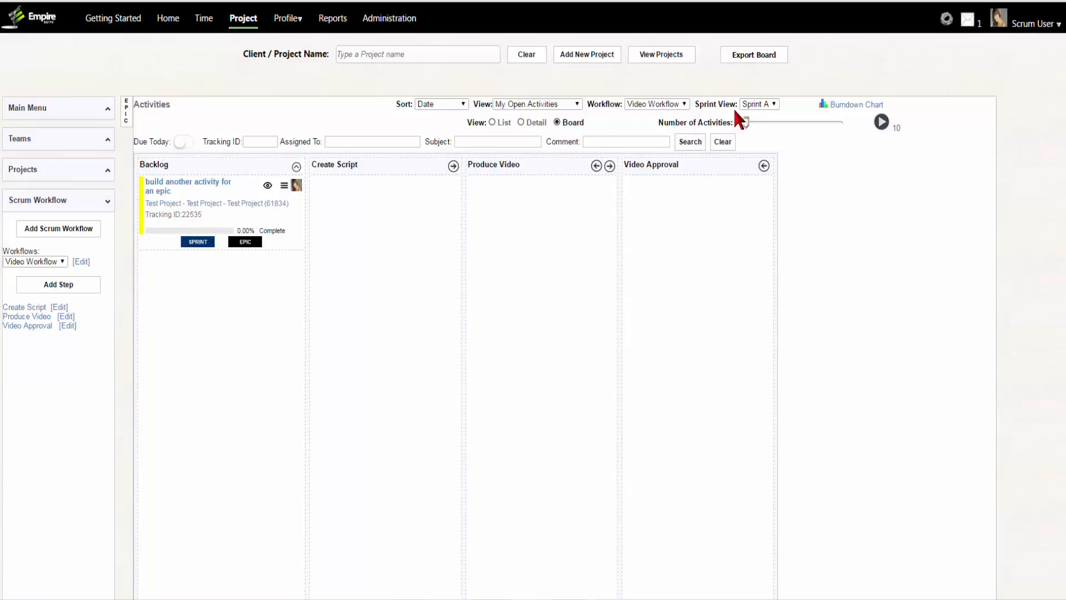
- Set the sprint view to None and move the "build another activity for an epic" card from Backlog to Create Script
click(757, 114)
drag(221, 183, 381, 193)
drag(381, 190, 382, 192)
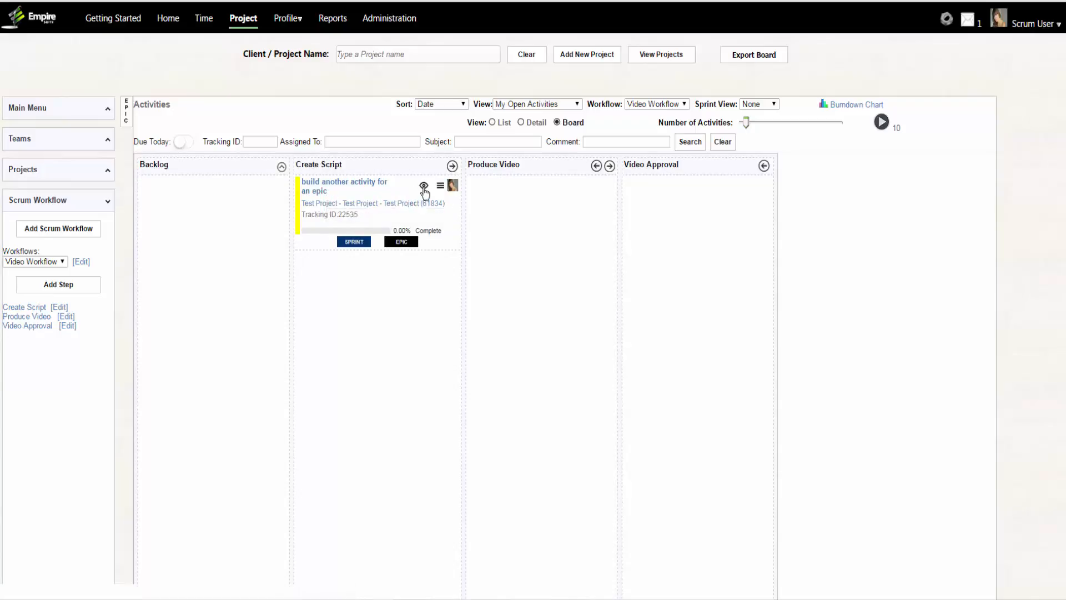
- Enter and save 3:00 hours of time on the "build another activity for an epic" activity for 8/29/16
click(440, 187)
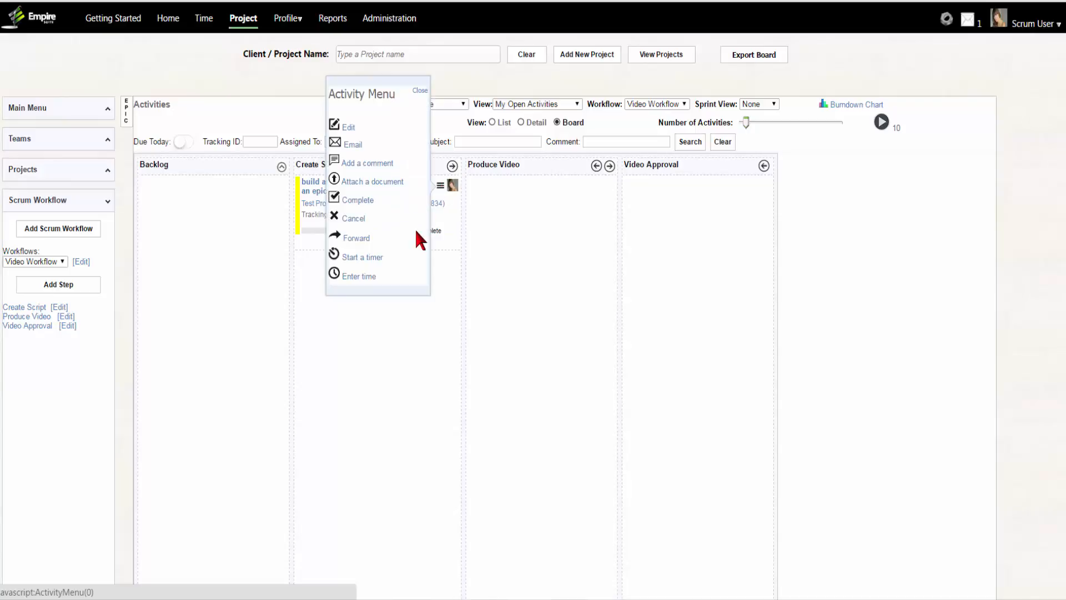
click(351, 277)
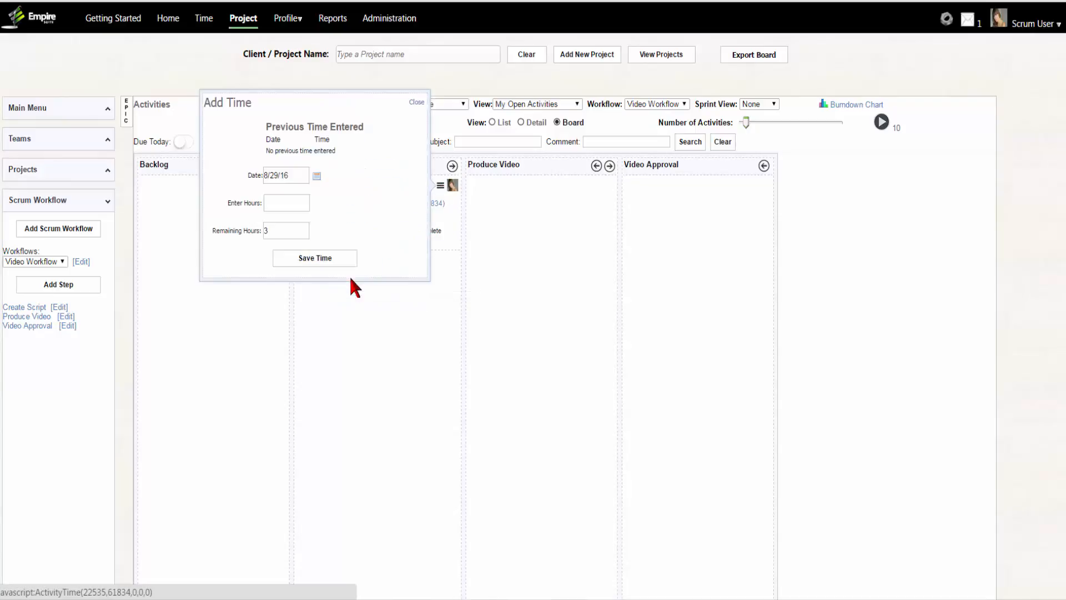
click(276, 202)
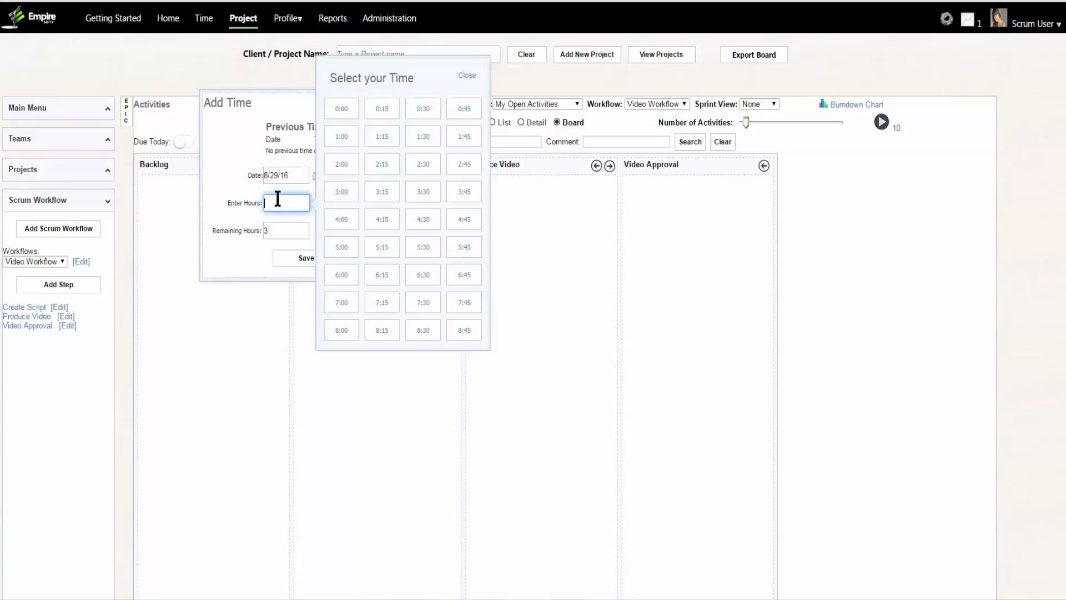
click(334, 197)
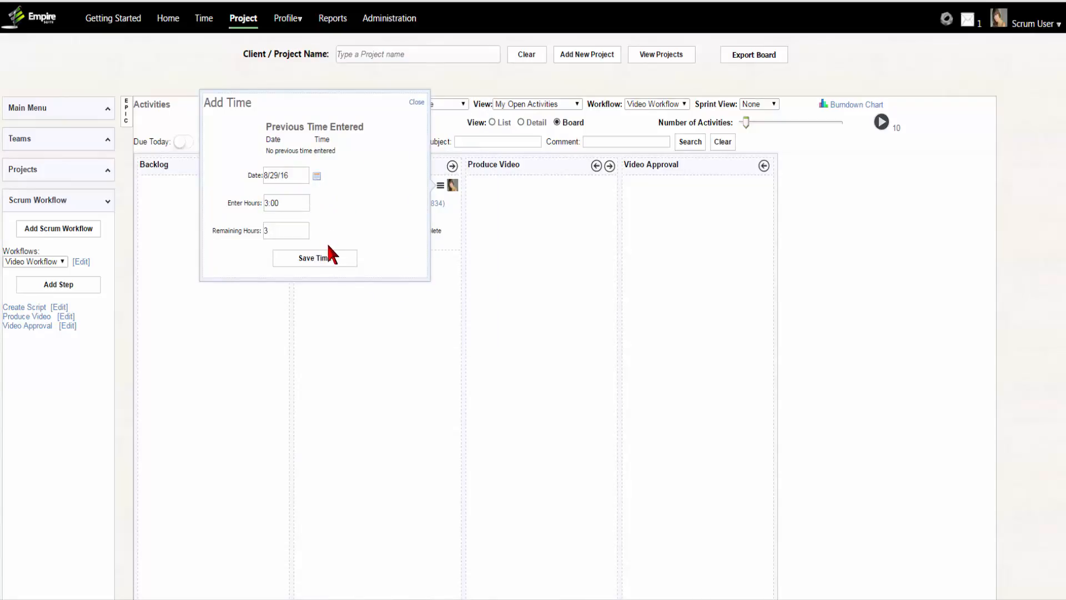
click(321, 259)
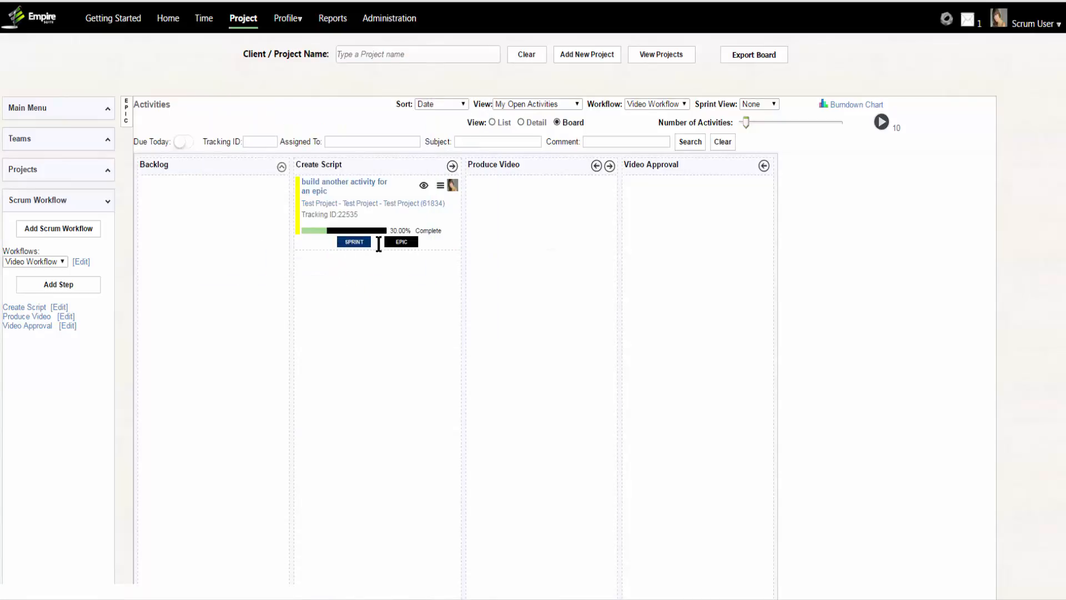
- Move the activity card through Produce Video to Video Approval, with the board showing All Activities
drag(373, 247, 577, 217)
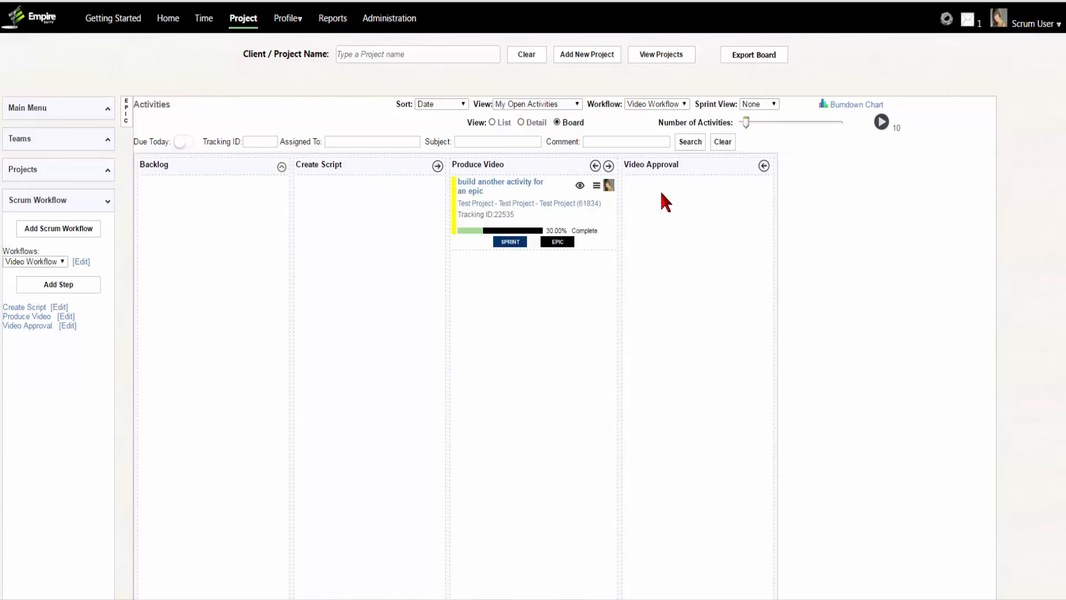
drag(506, 195, 743, 205)
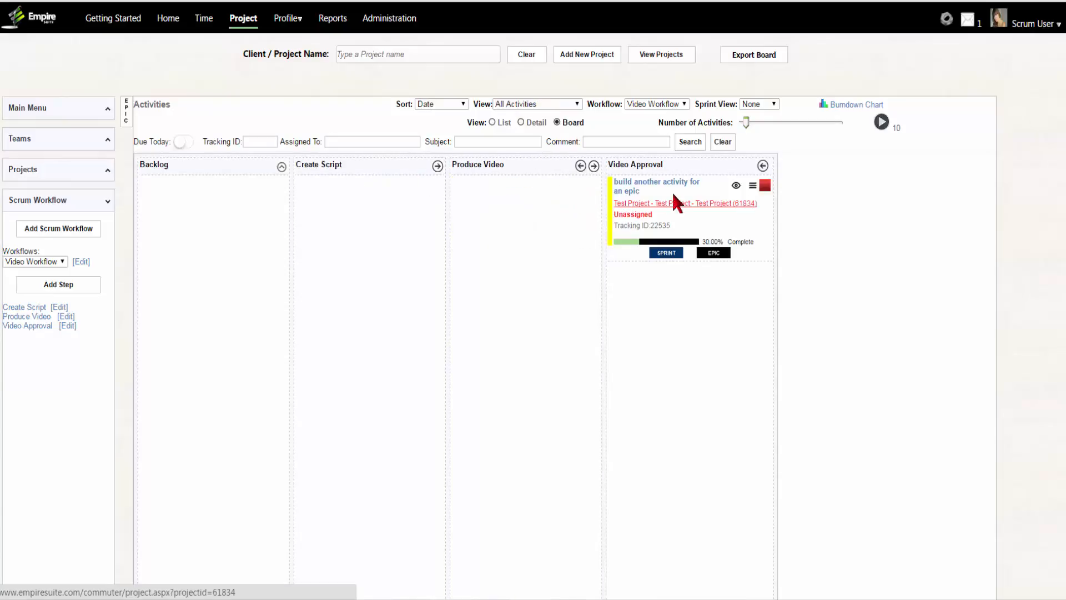
- Assign the listed team member as project manager of Test Project and return to the project's activities board
click(21, 107)
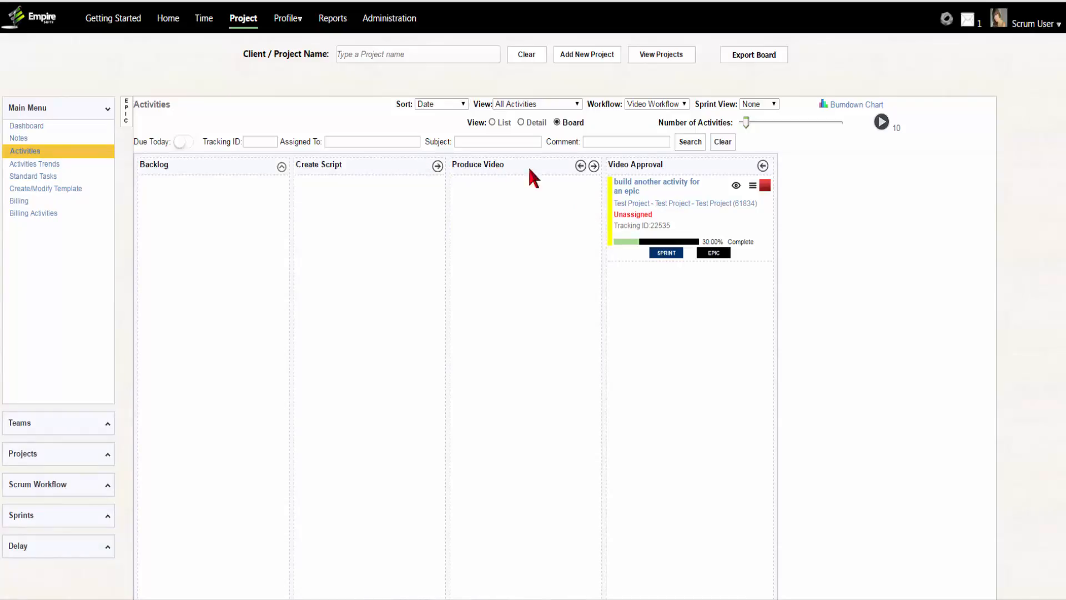
click(674, 204)
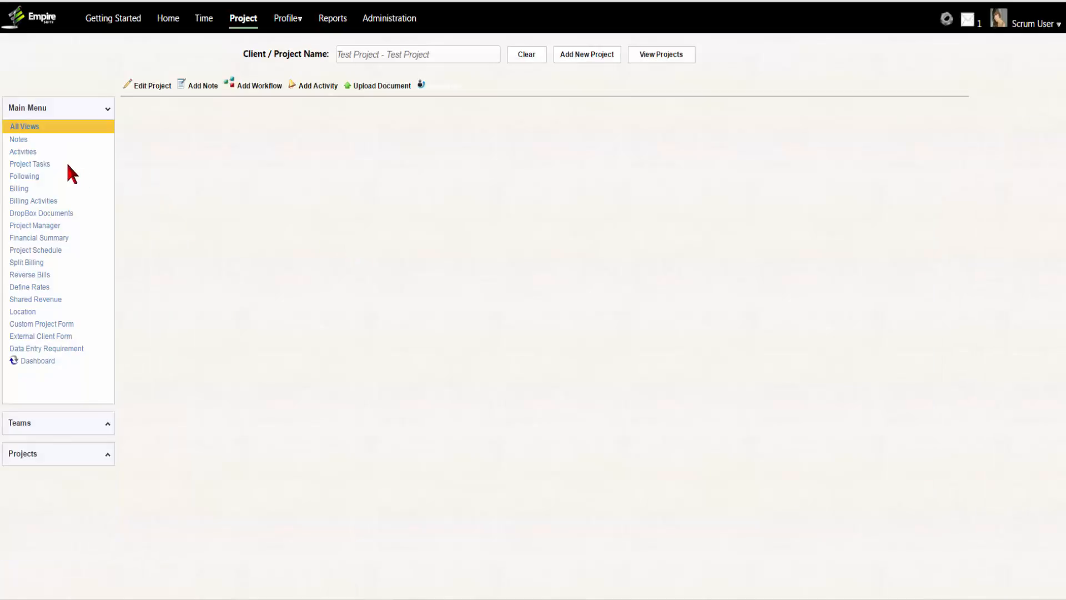
click(19, 429)
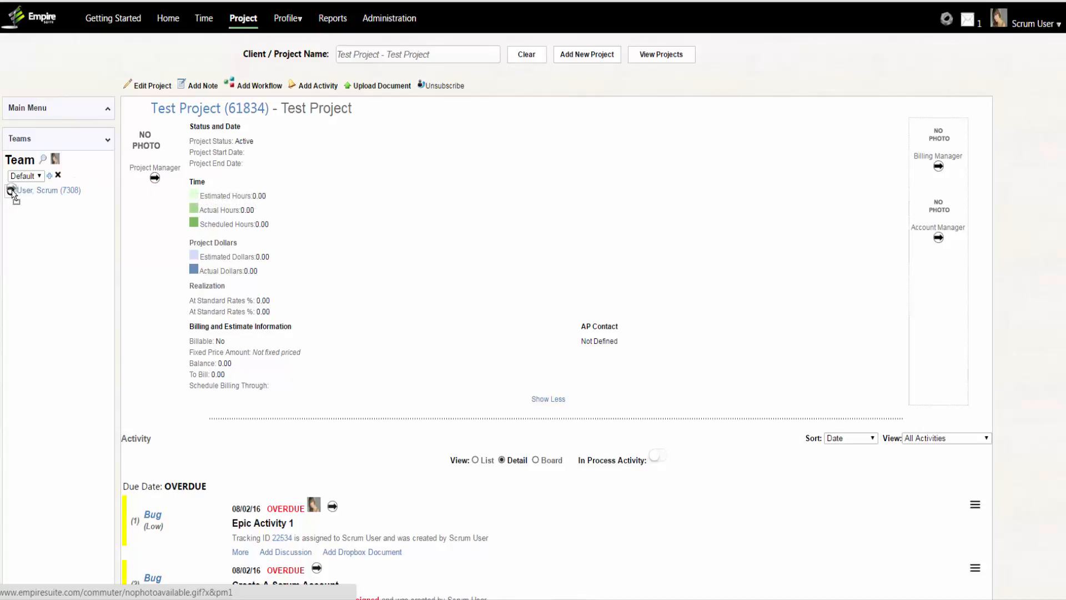
drag(15, 194, 145, 139)
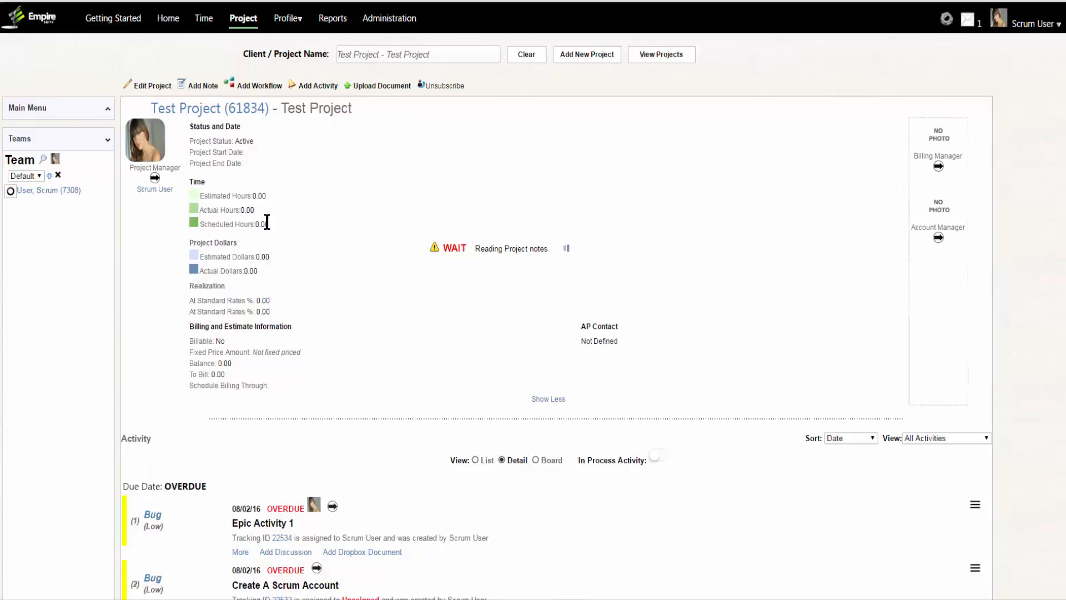
click(26, 107)
click(25, 150)
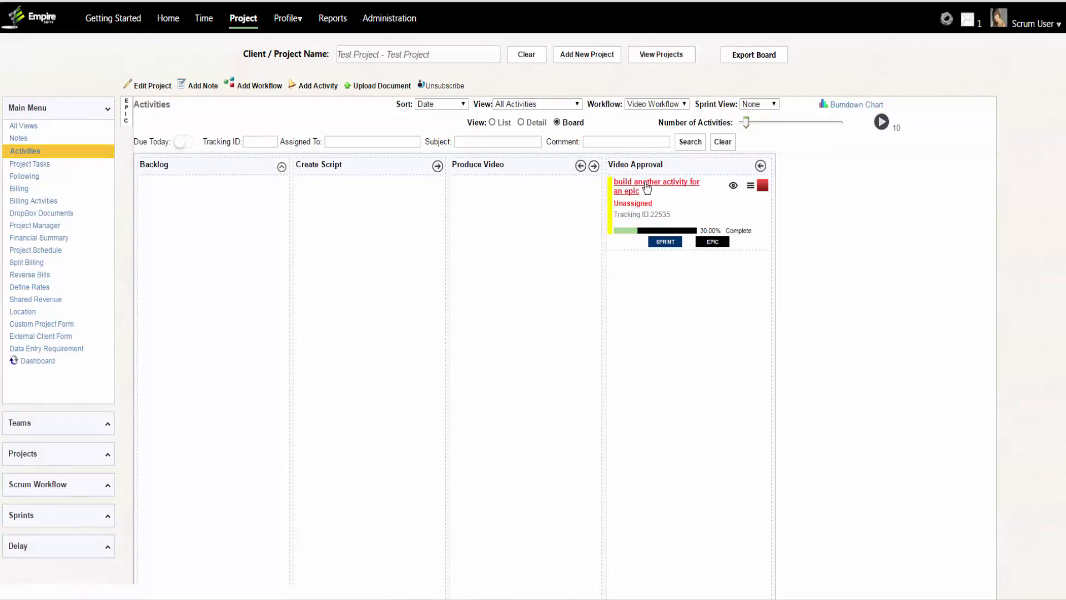